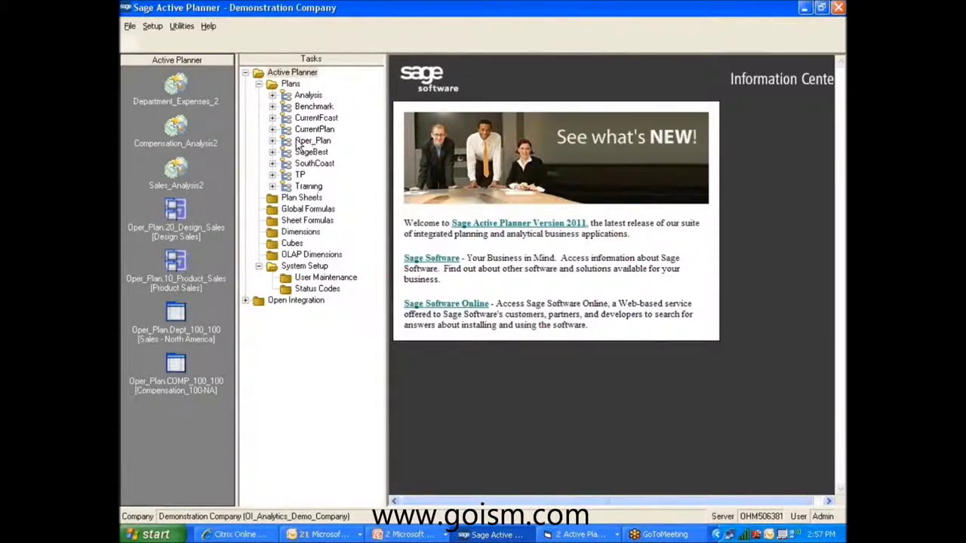
# Open the Oper_Plan plan and expand Key_Metrics and 10_Operations in its sheet tree.
pyautogui.doubleClick(309, 141)
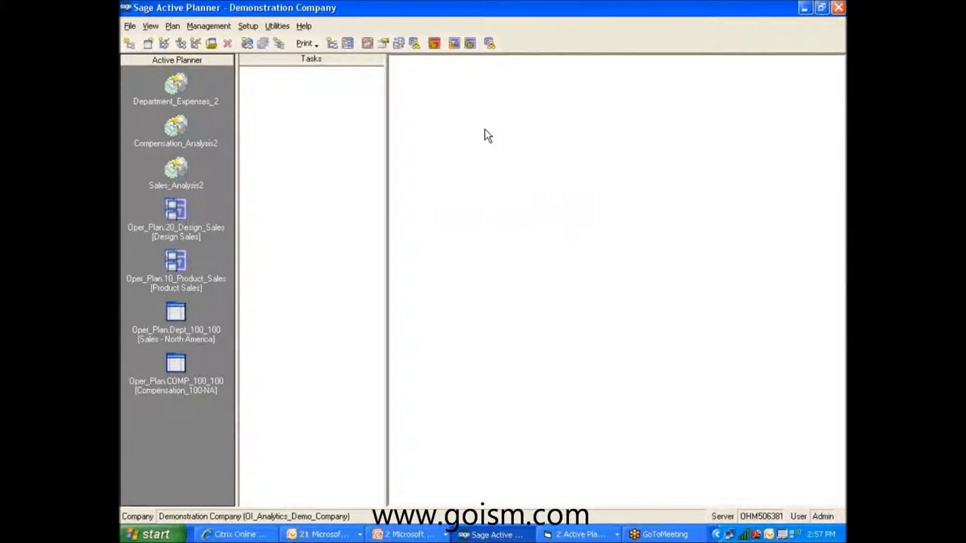
pyautogui.click(394, 73)
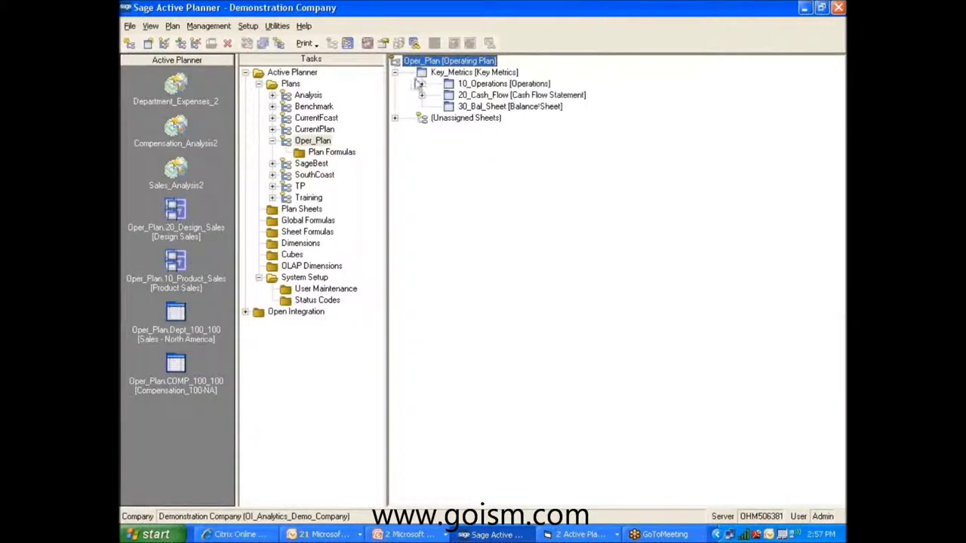
pyautogui.click(421, 84)
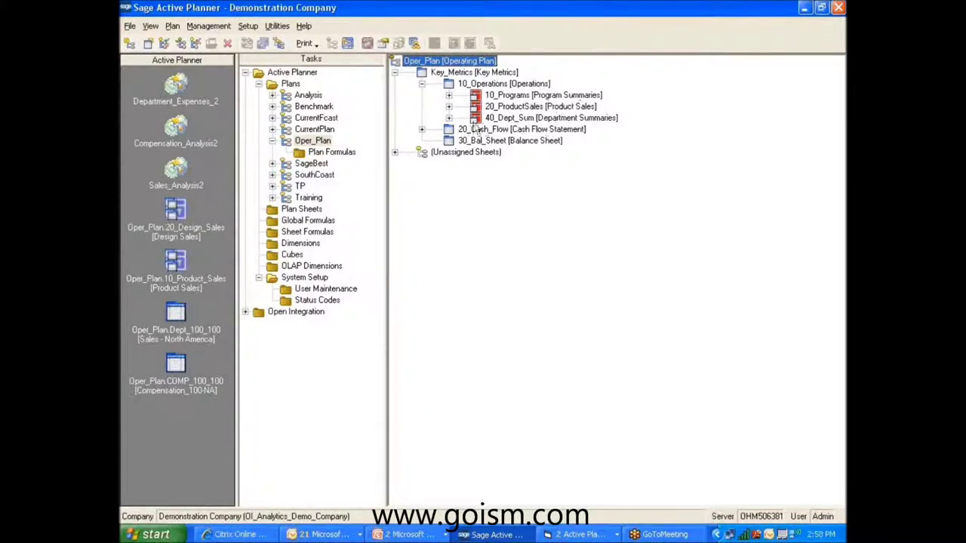
# Expand 40_Dept_Sum, Dept_100 [Sales] and Dept_100_100 [Sales - North America] to list its three sheets.
pyautogui.click(449, 118)
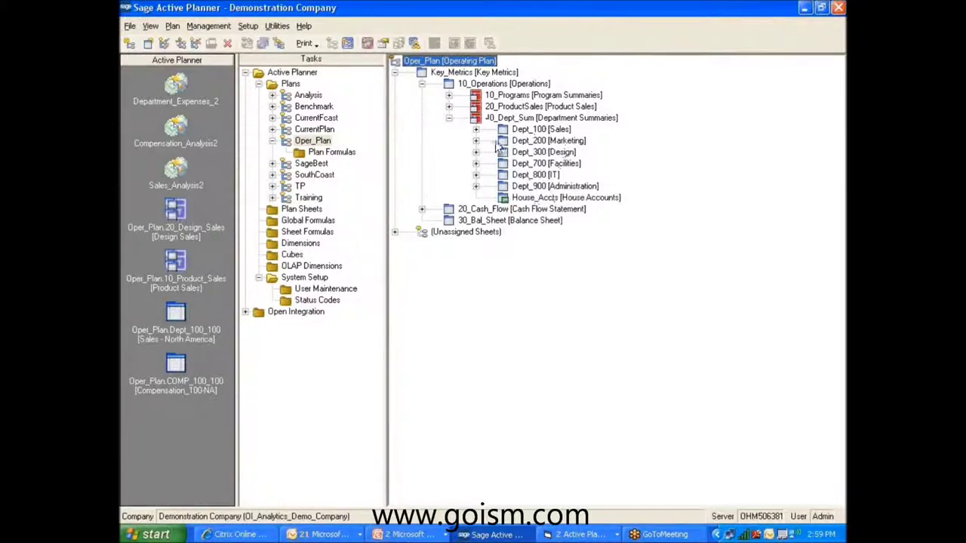
pyautogui.click(476, 129)
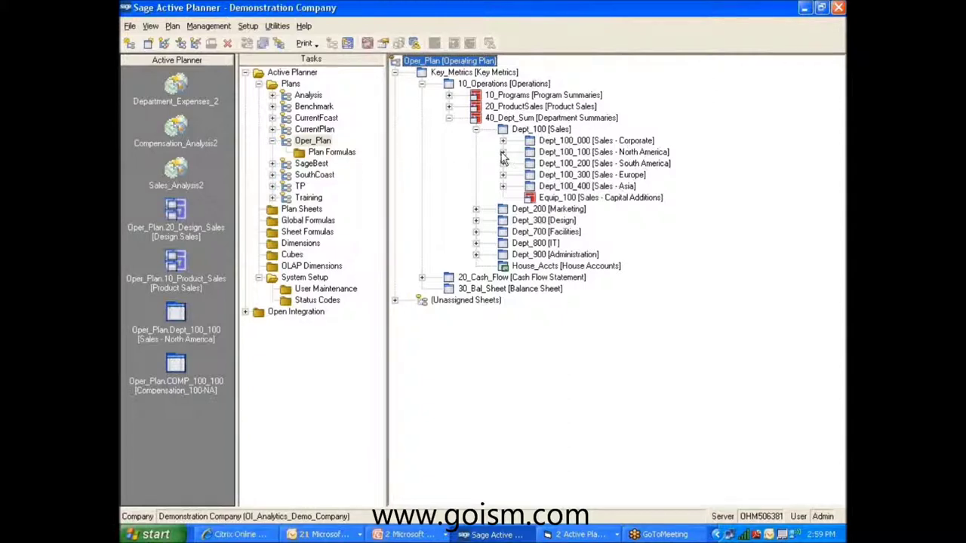
pyautogui.click(503, 152)
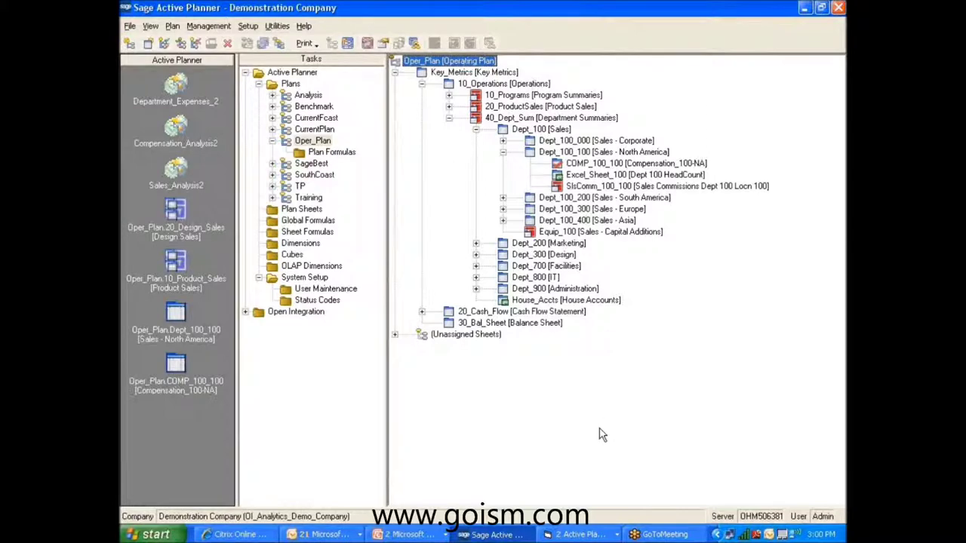
# Switch to the Plan Sheet Maintenance window for Dept_Expense.Dept_100_200.Rev2.
pyautogui.click(578, 535)
pyautogui.click(598, 513)
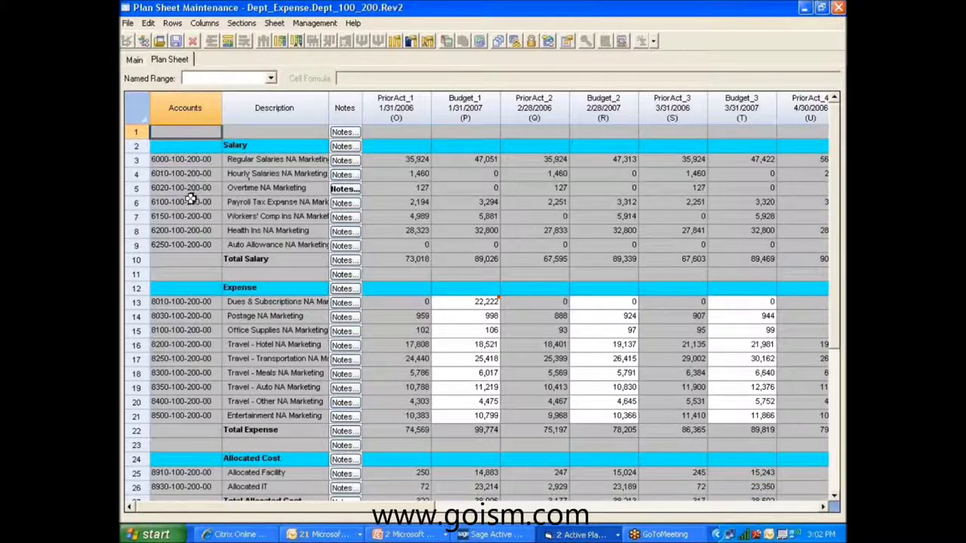
pyautogui.click(175, 190)
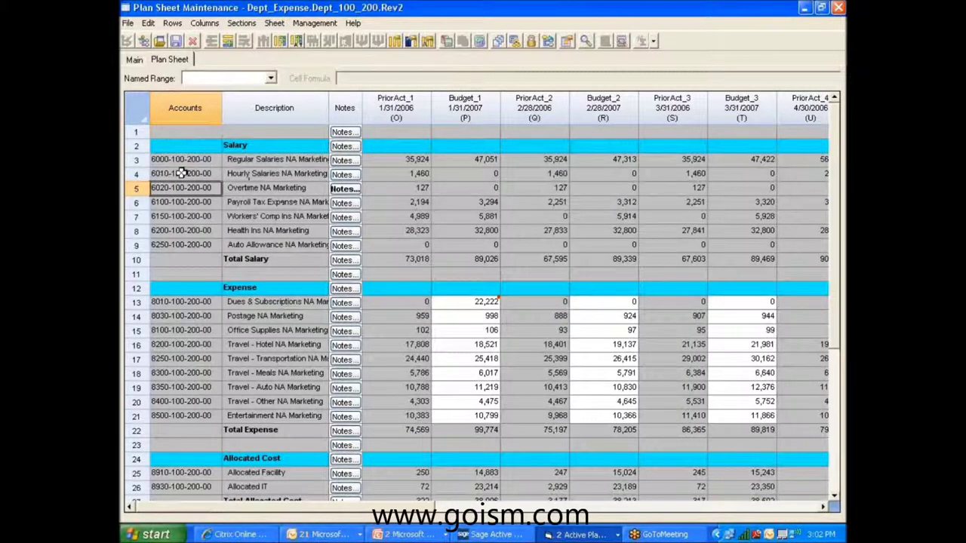
pyautogui.click(178, 173)
pyautogui.click(188, 187)
pyautogui.click(198, 204)
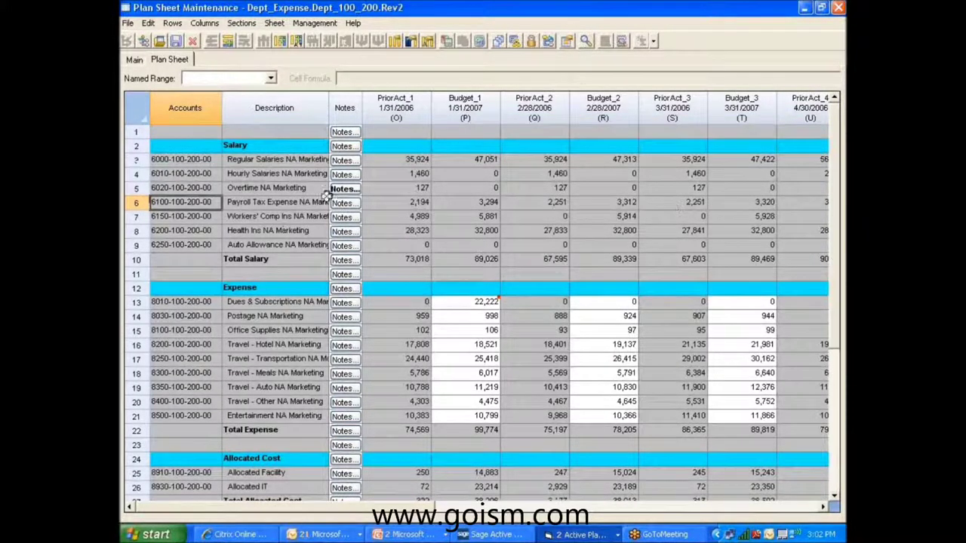
pyautogui.doubleClick(176, 201)
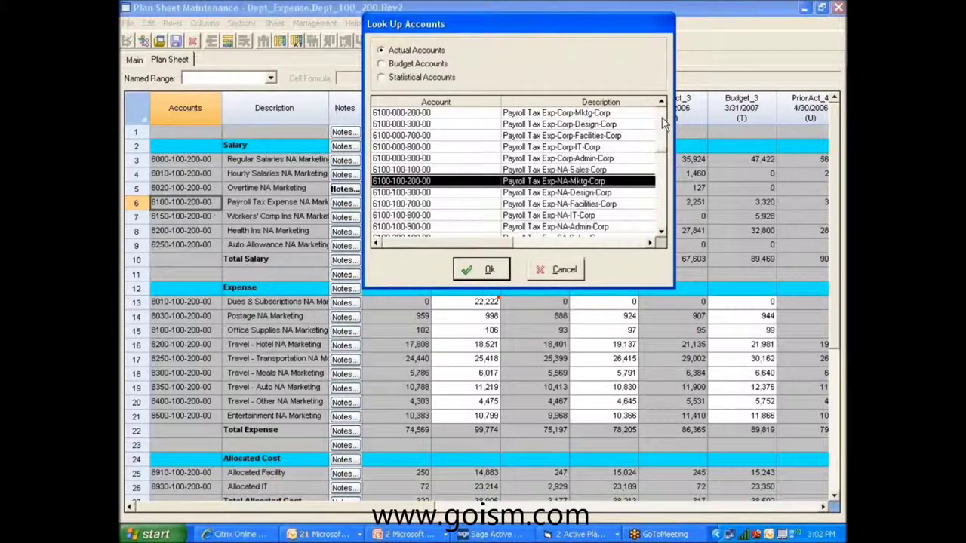
pyautogui.click(662, 104)
pyautogui.moveTo(662, 104); pyautogui.dragTo(661, 104)
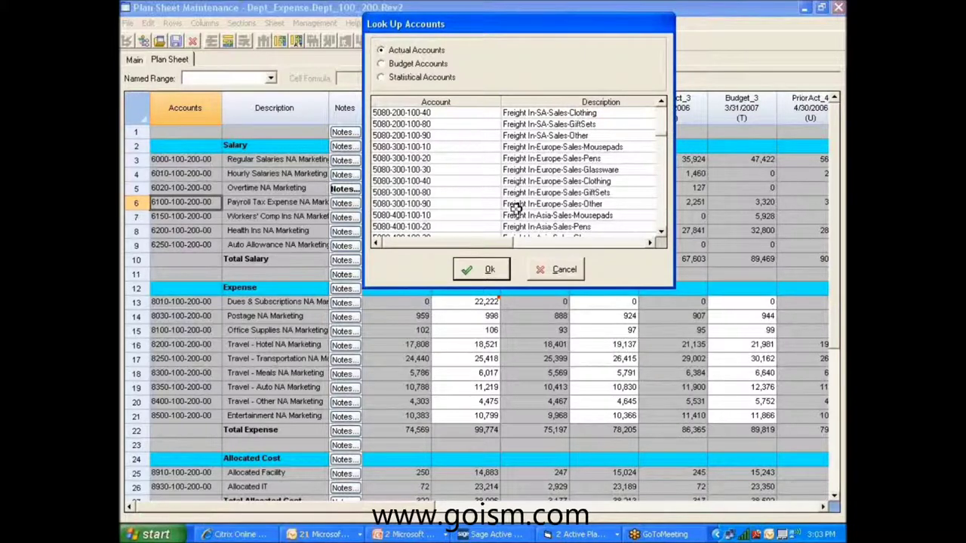
pyautogui.click(564, 270)
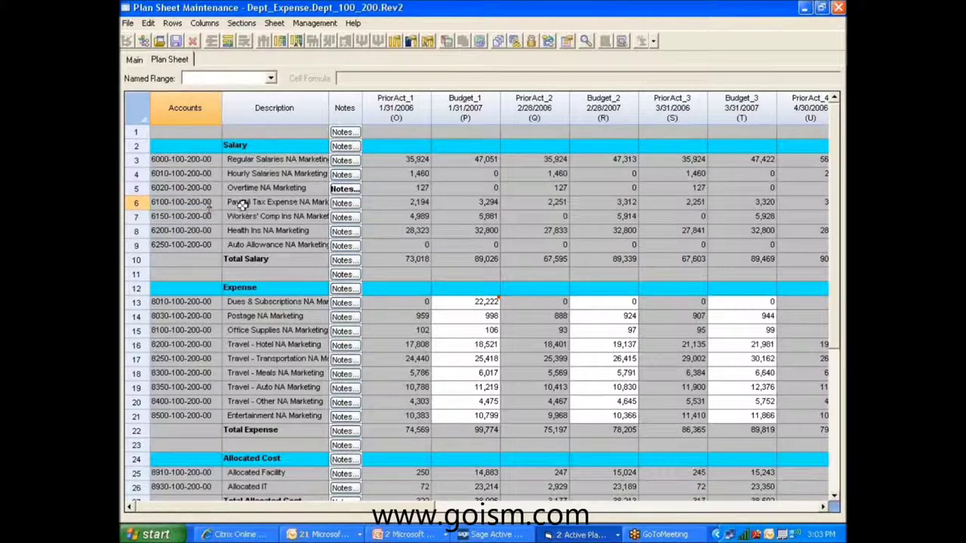
pyautogui.click(246, 203)
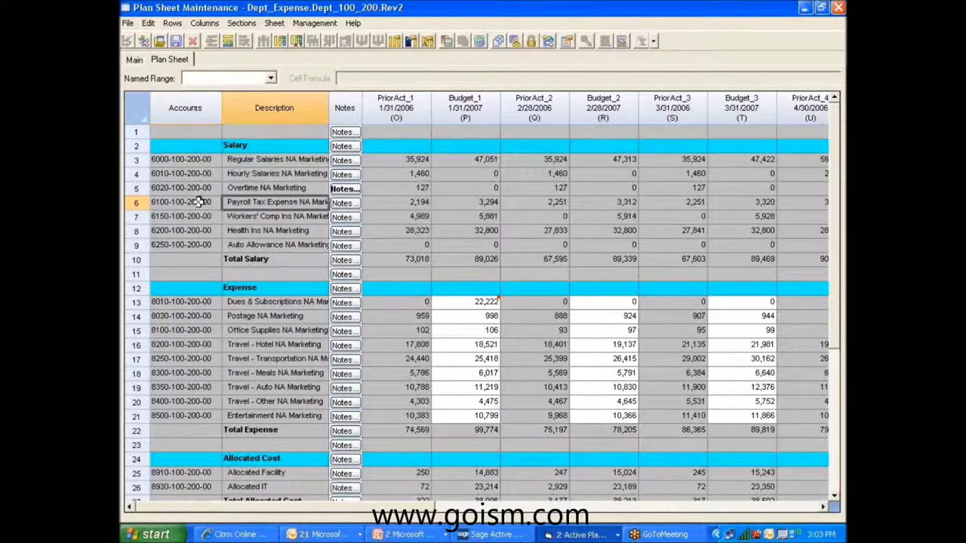
# Open Sections > Section Manager to view the Salary (6000–6250) and Expenses (8000–8500) ranges.
pyautogui.click(242, 23)
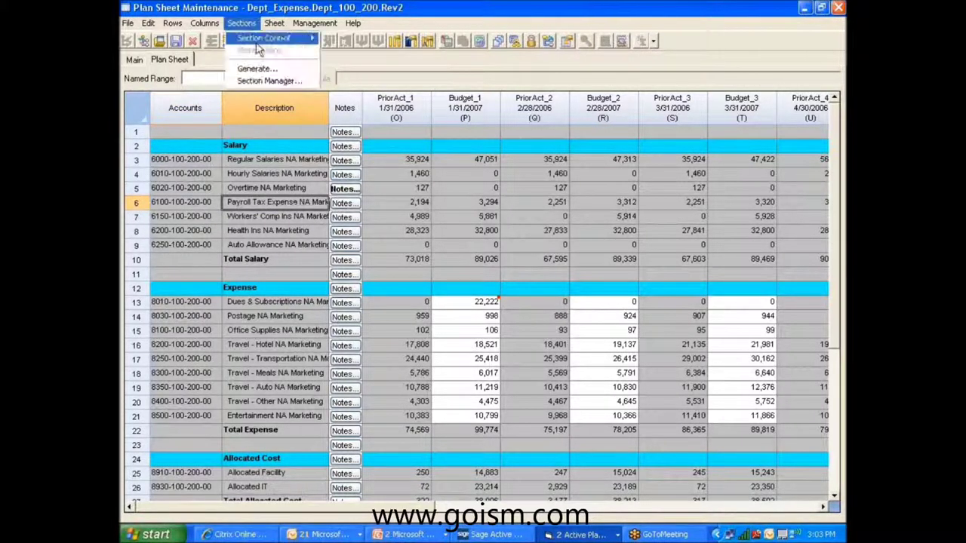
pyautogui.click(264, 81)
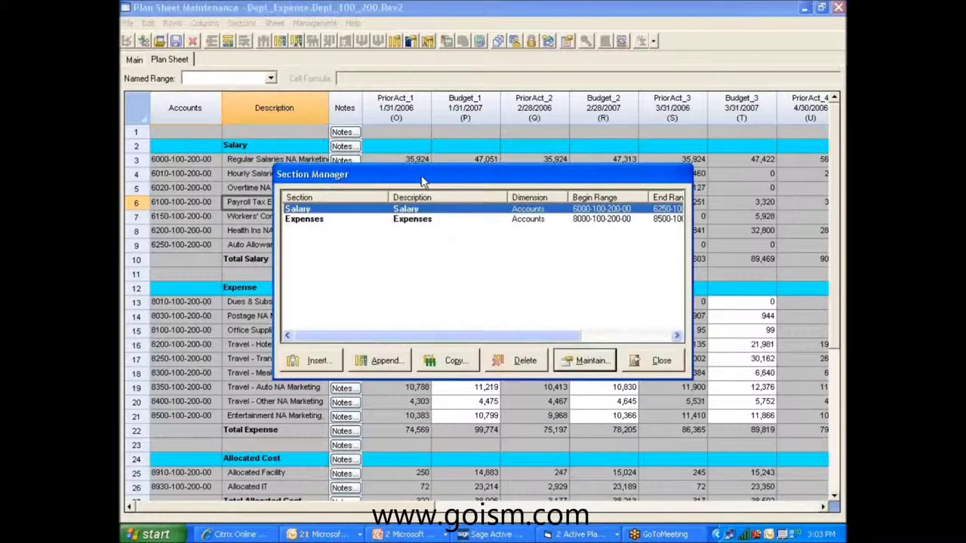
pyautogui.moveTo(425, 181); pyautogui.dragTo(515, 143)
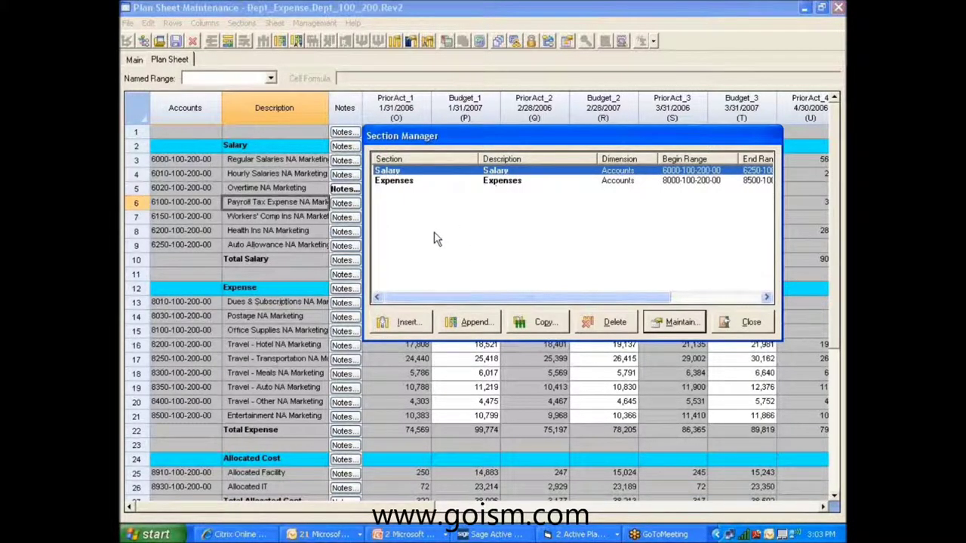
pyautogui.moveTo(534, 301); pyautogui.dragTo(585, 301)
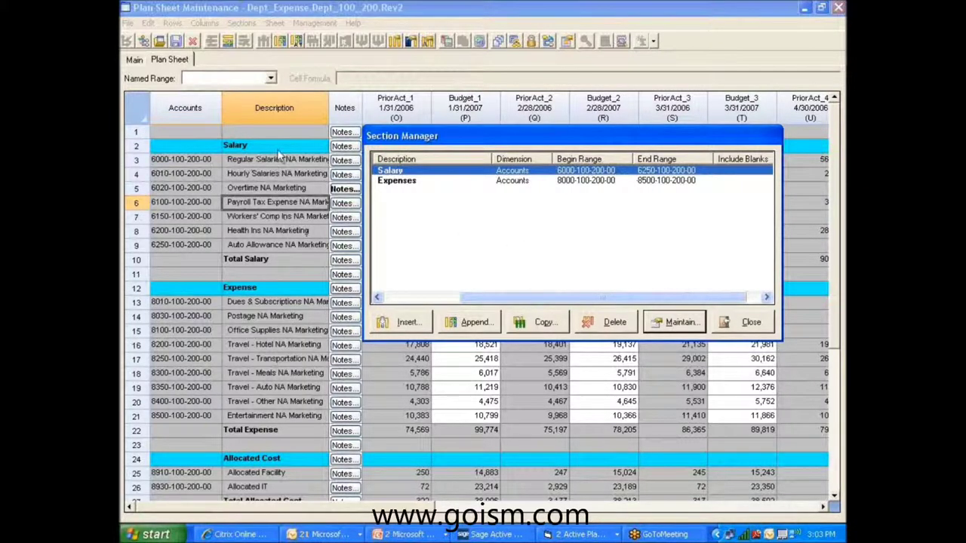
# Check the Salary section's end range, then close the Section Manager.
pyautogui.click(645, 171)
pyautogui.click(747, 322)
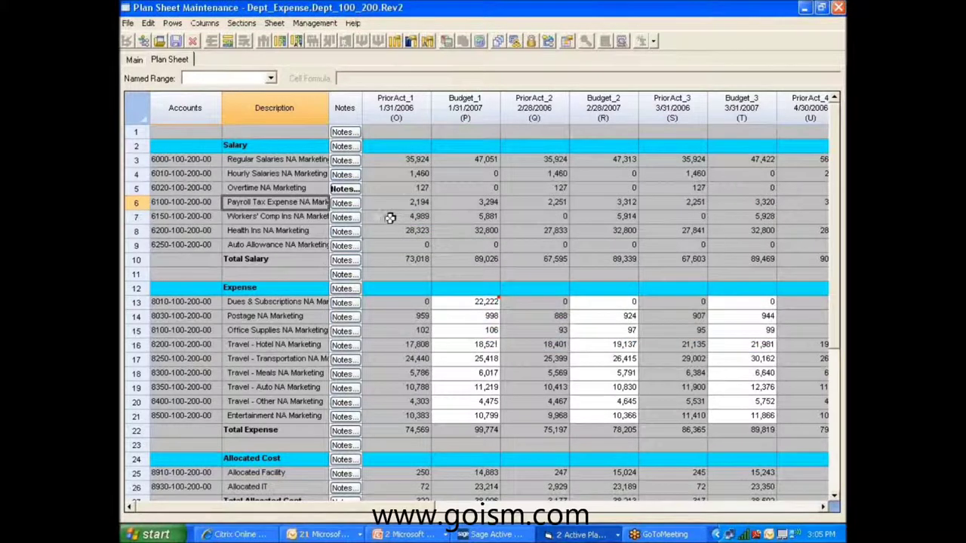
pyautogui.click(343, 189)
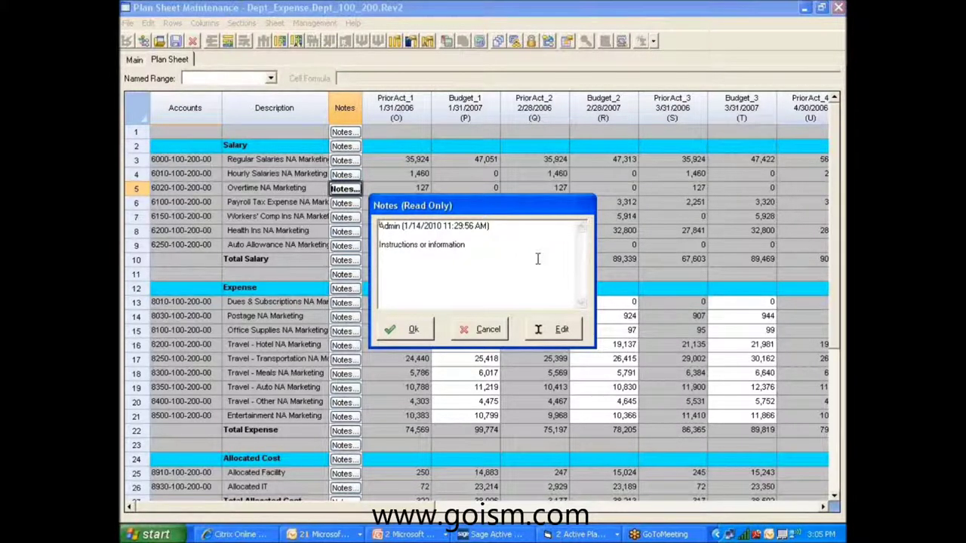
pyautogui.click(494, 332)
pyautogui.click(353, 203)
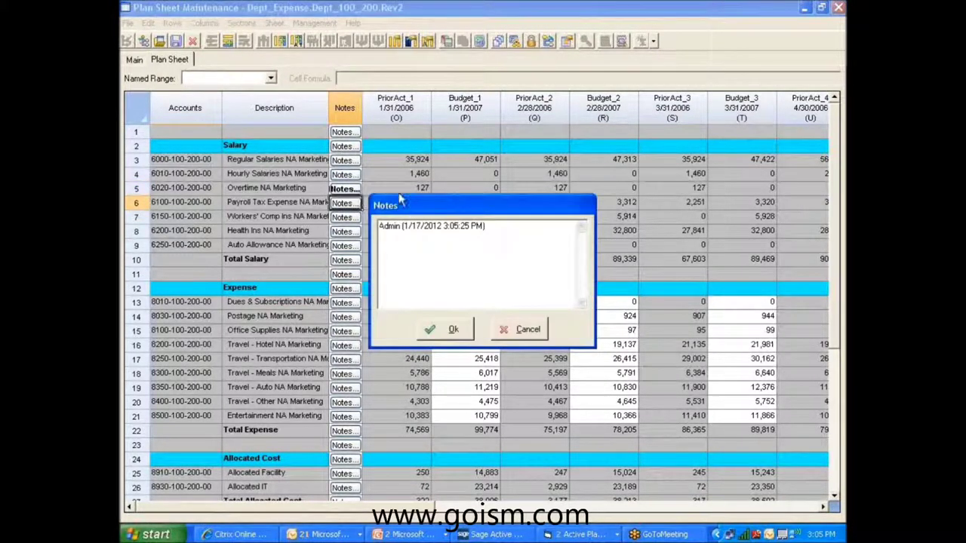
pyautogui.click(494, 330)
pyautogui.moveTo(499, 300)
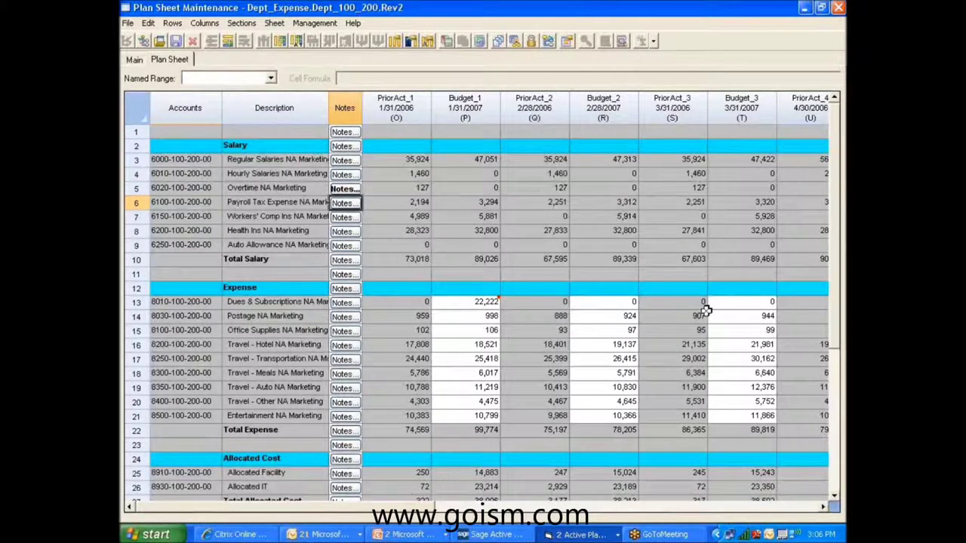
# Change Dues & Subscriptions Budget_1 from 22,222 to 35,000, then select the Office Supplies Budget_1 cell.
pyautogui.click(469, 305)
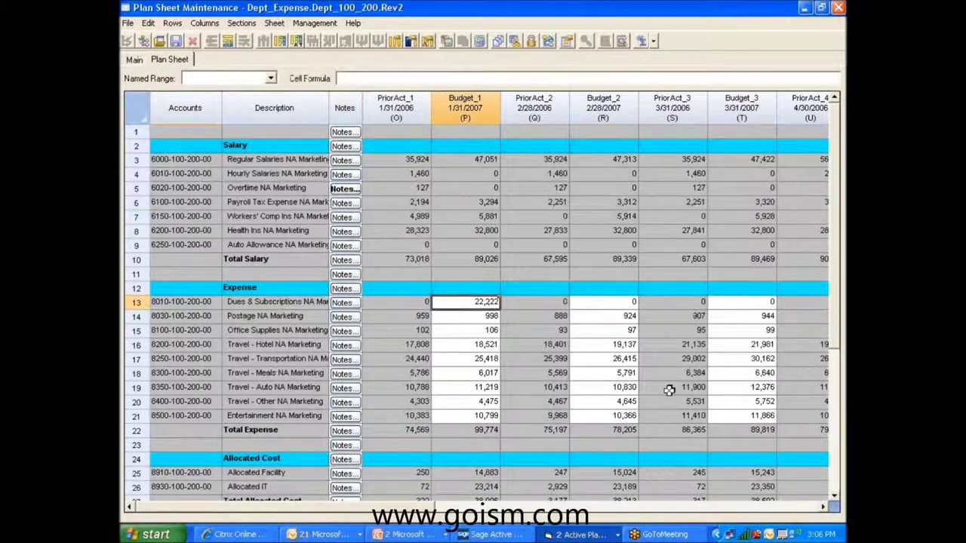
pyautogui.write('35,000')
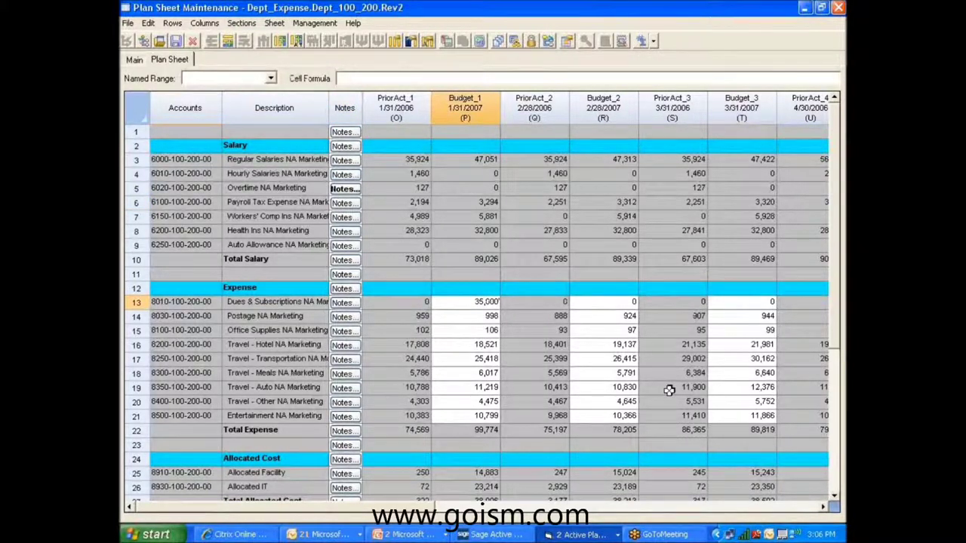
pyautogui.moveTo(469, 303); pyautogui.dragTo(533, 296)
pyautogui.click(478, 427)
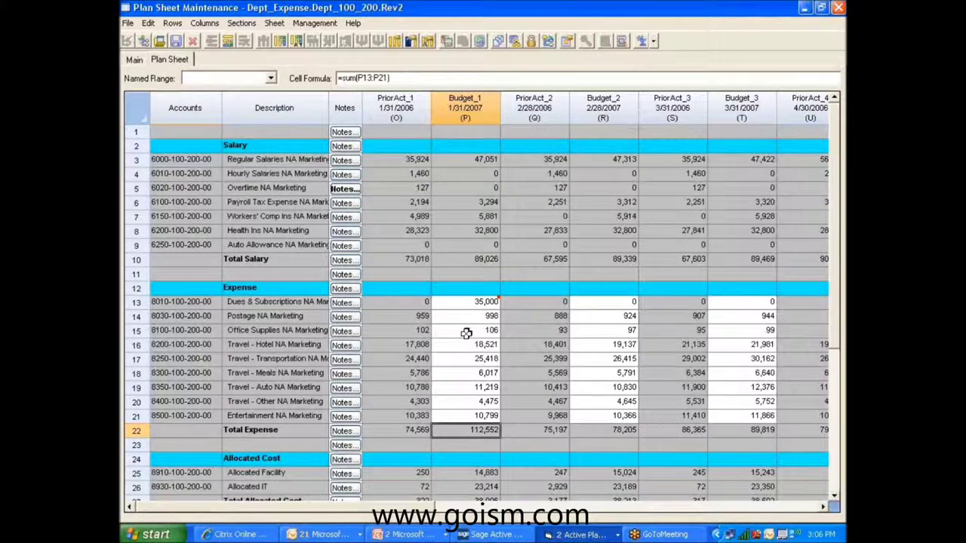
pyautogui.click(466, 334)
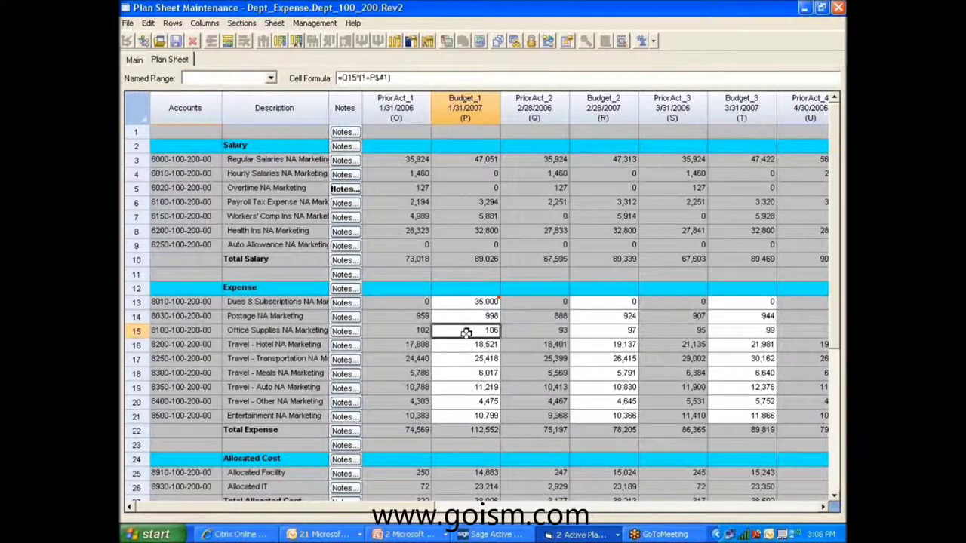
# Open Calculations > One Time Calculations for the Office Supplies cell and move the dialog down-right.
pyautogui.rightClick(467, 333)
pyautogui.moveTo(539, 461)
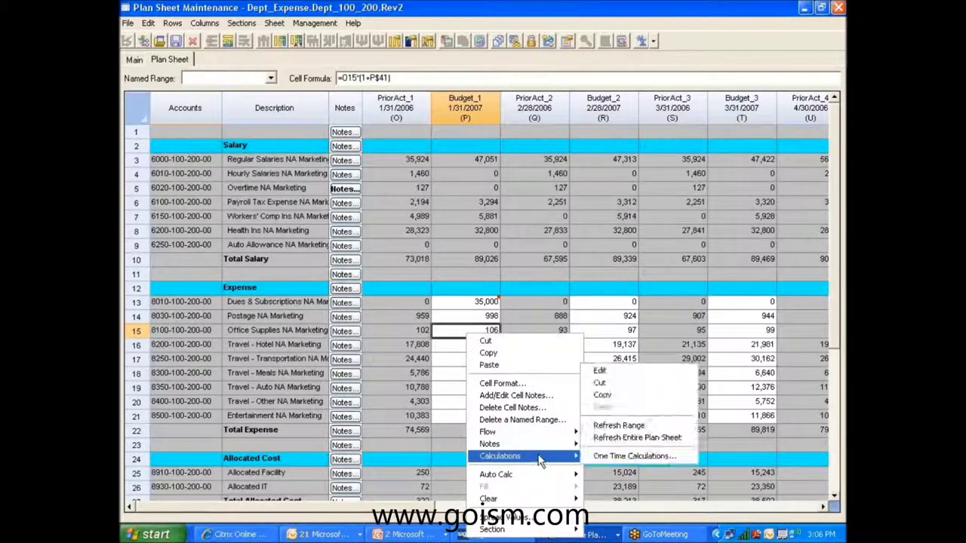
pyautogui.click(638, 381)
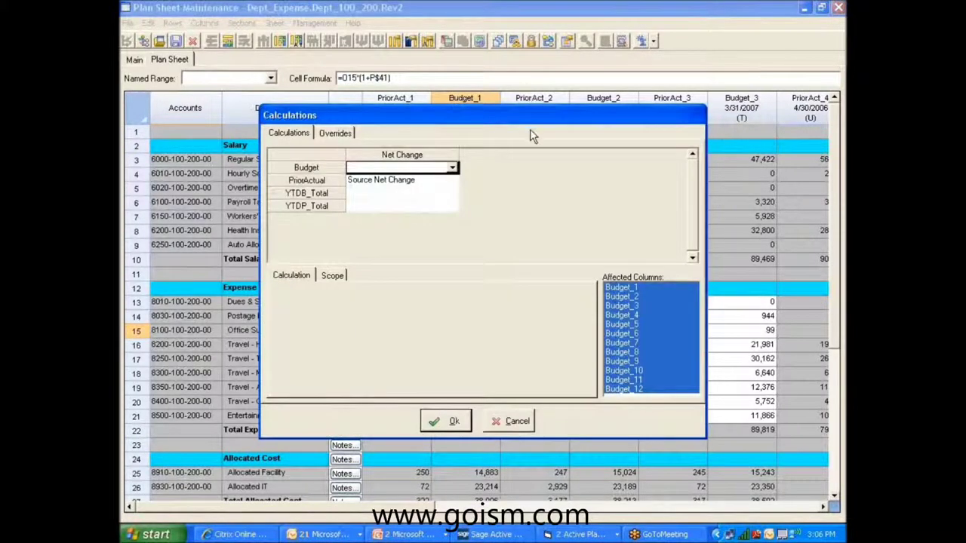
pyautogui.moveTo(535, 123); pyautogui.dragTo(637, 142)
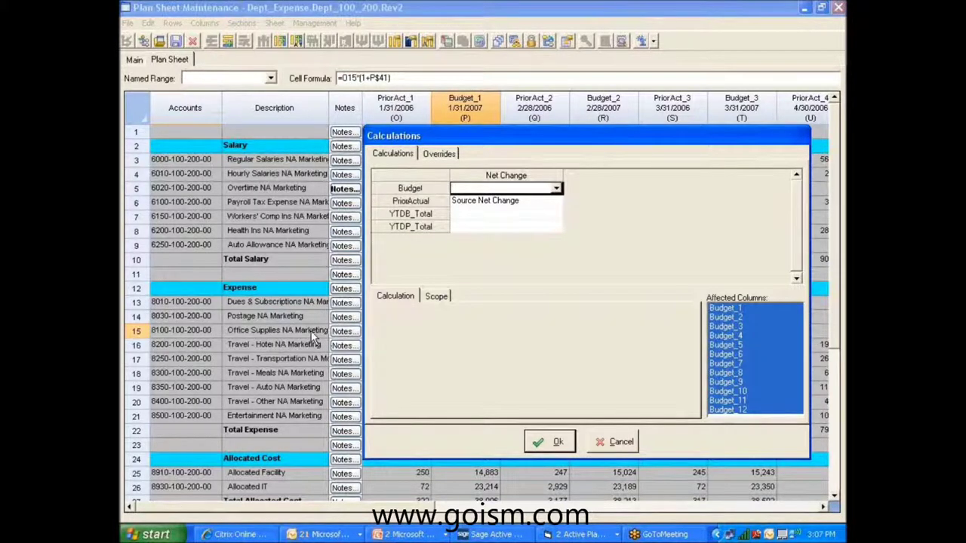
# Set the Budget calculation to Amount of 12,000, keeping Budget_1–Budget_12 as affected columns.
pyautogui.click(556, 189)
pyautogui.click(471, 217)
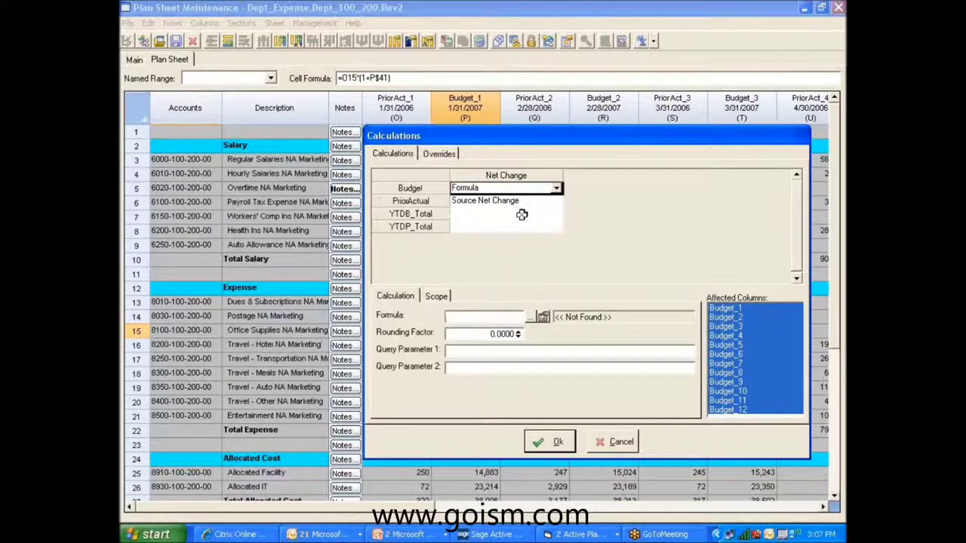
pyautogui.click(556, 189)
pyautogui.click(460, 208)
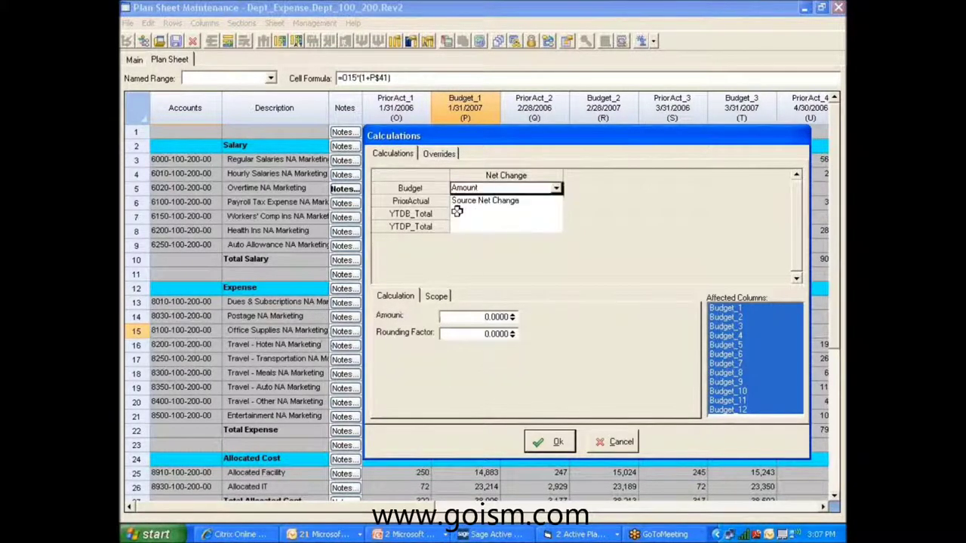
pyautogui.click(487, 319)
pyautogui.write('12000')
pyautogui.keyDown('shift'); pyautogui.click(750, 324); pyautogui.keyUp('shift')
pyautogui.keyDown('ctrl'); pyautogui.click(750, 326); pyautogui.keyUp('ctrl')
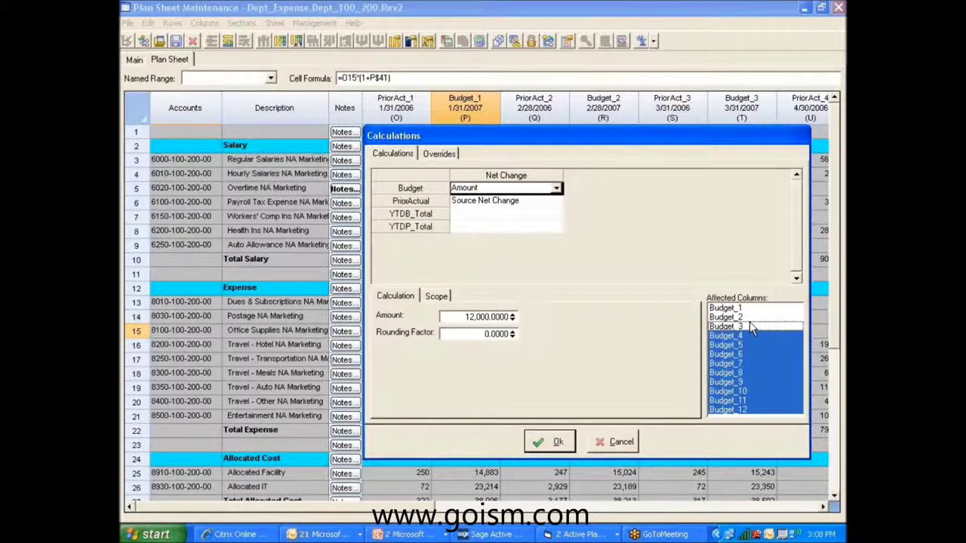
pyautogui.moveTo(750, 325); pyautogui.dragTo(742, 304)
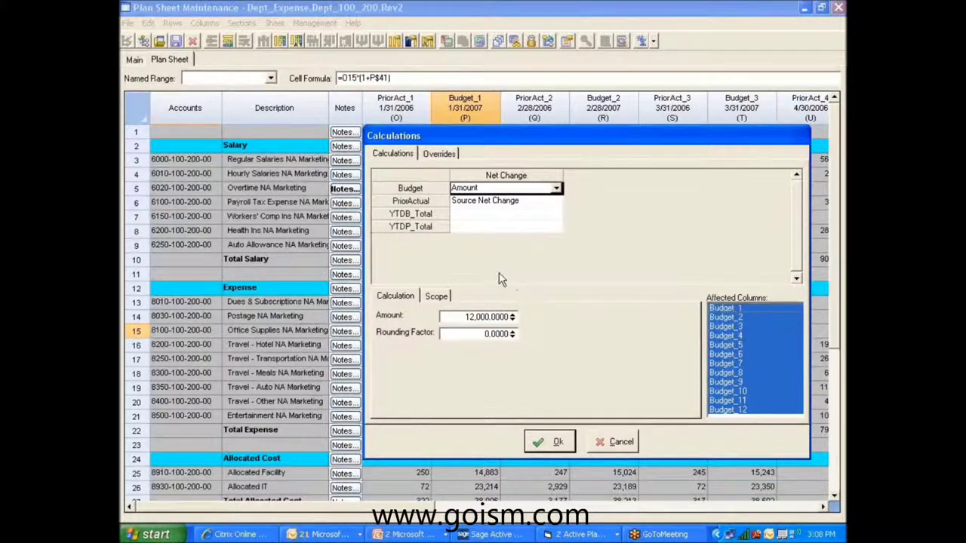
# On the Scope tab, choose Entire Group and Spread By Ratios using Prior Year 1 Actual balances.
pyautogui.click(438, 297)
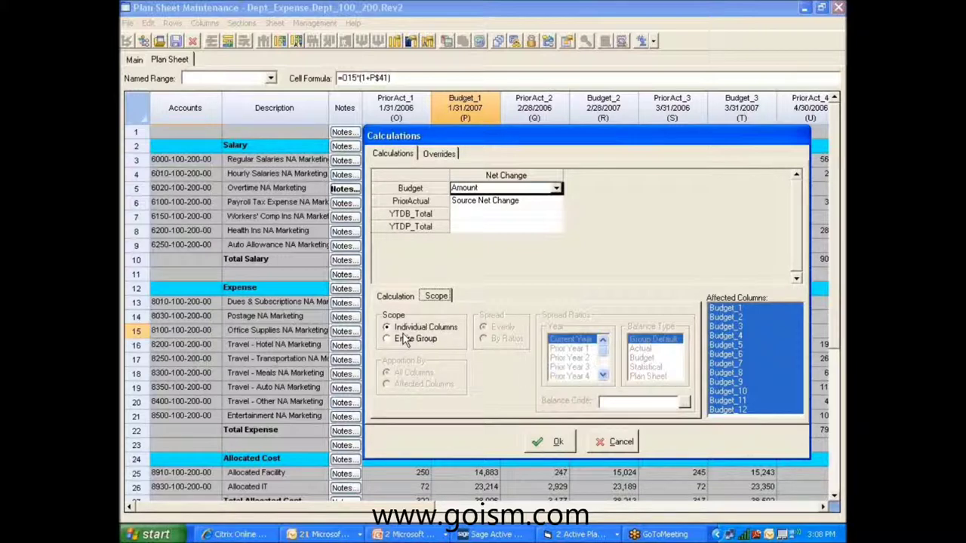
pyautogui.click(405, 340)
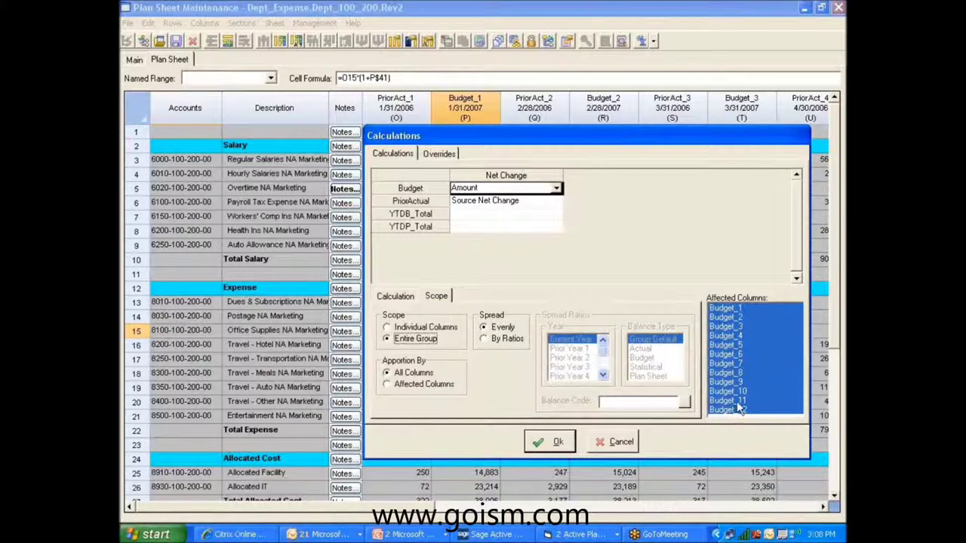
pyautogui.click(494, 341)
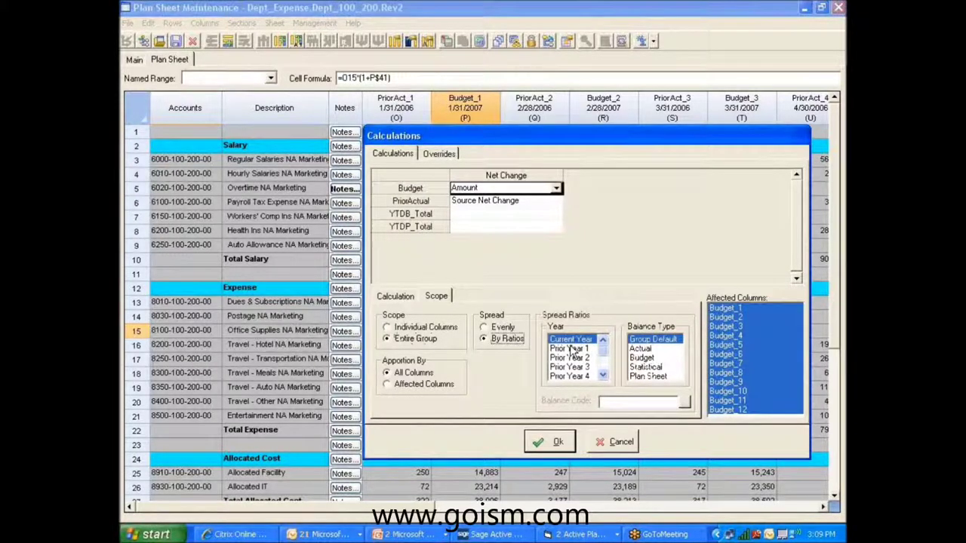
pyautogui.click(573, 349)
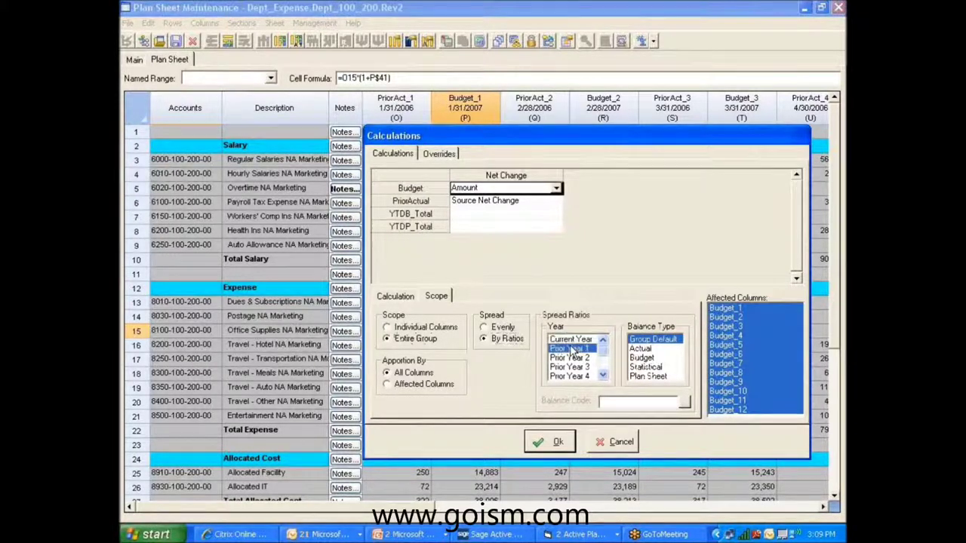
pyautogui.click(645, 352)
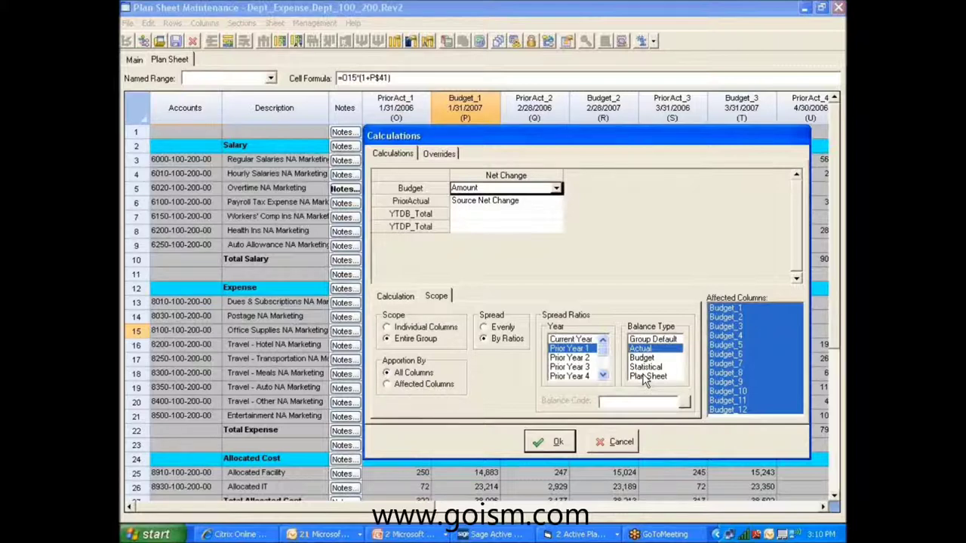
# Switch the Budget calculation to Source Net Change from Prior Year 1 Actual balances.
pyautogui.click(557, 188)
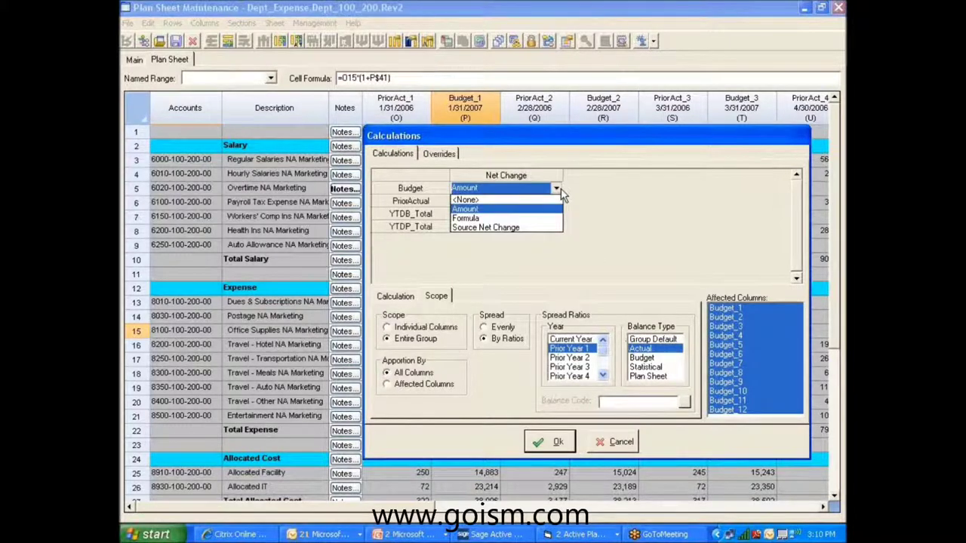
pyautogui.click(484, 228)
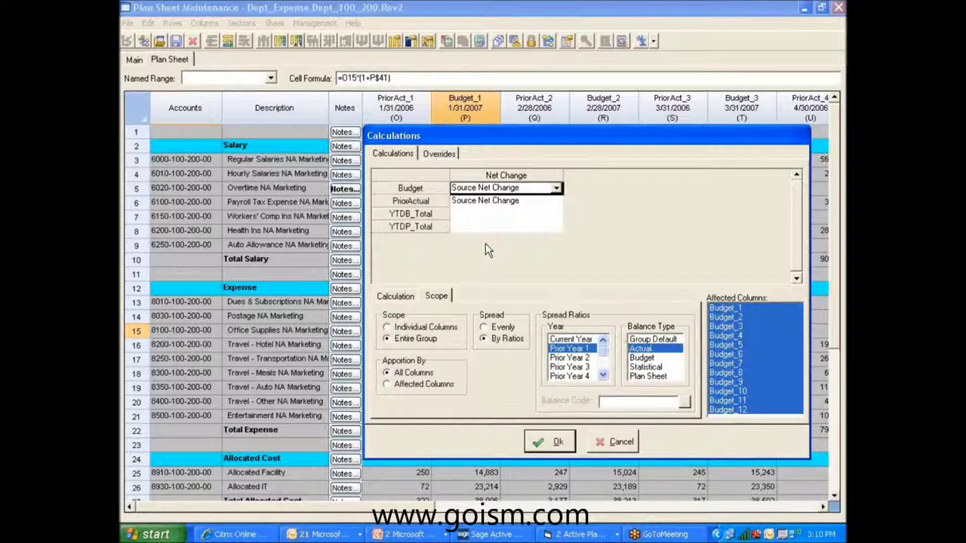
pyautogui.click(392, 297)
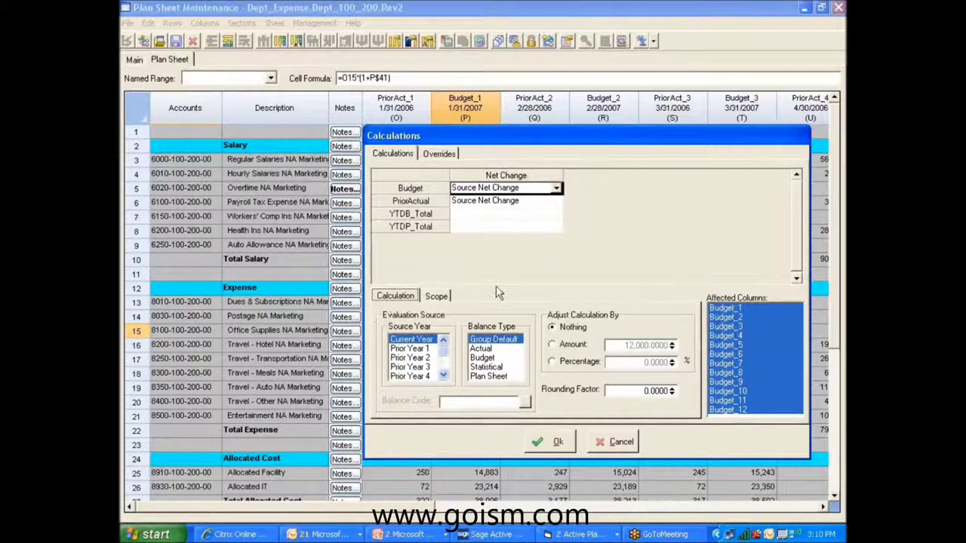
pyautogui.click(423, 350)
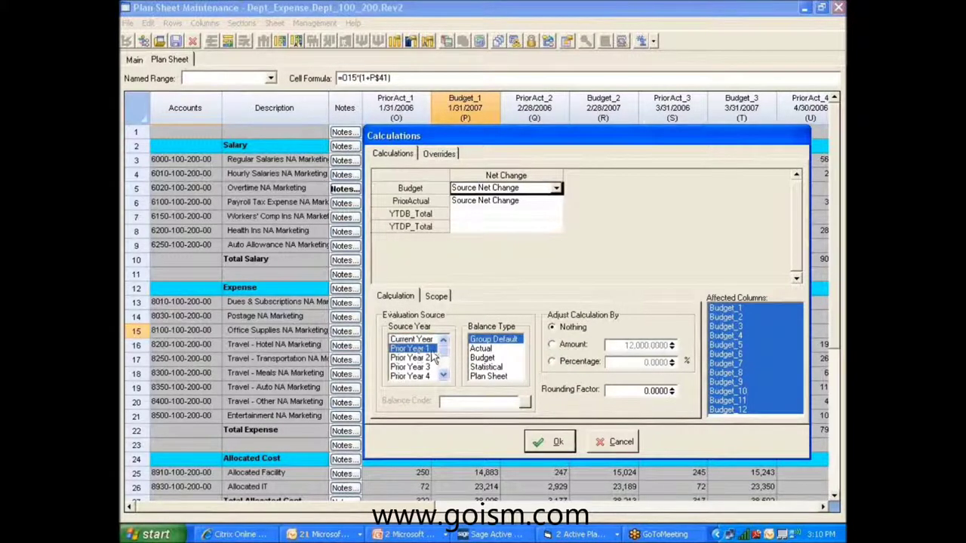
pyautogui.click(479, 350)
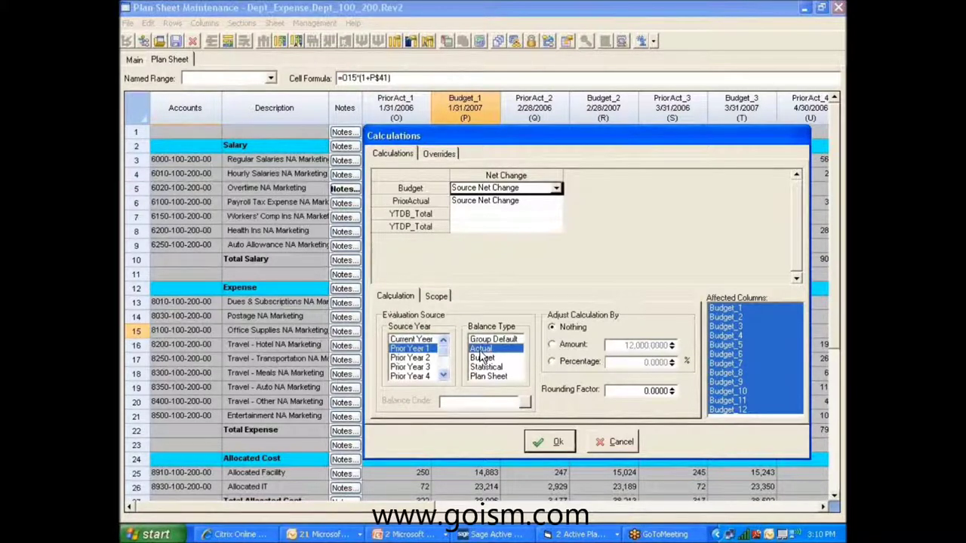
# Adjust the result by Percentage, entering -5 and then lowering it to -7.
pyautogui.click(564, 345)
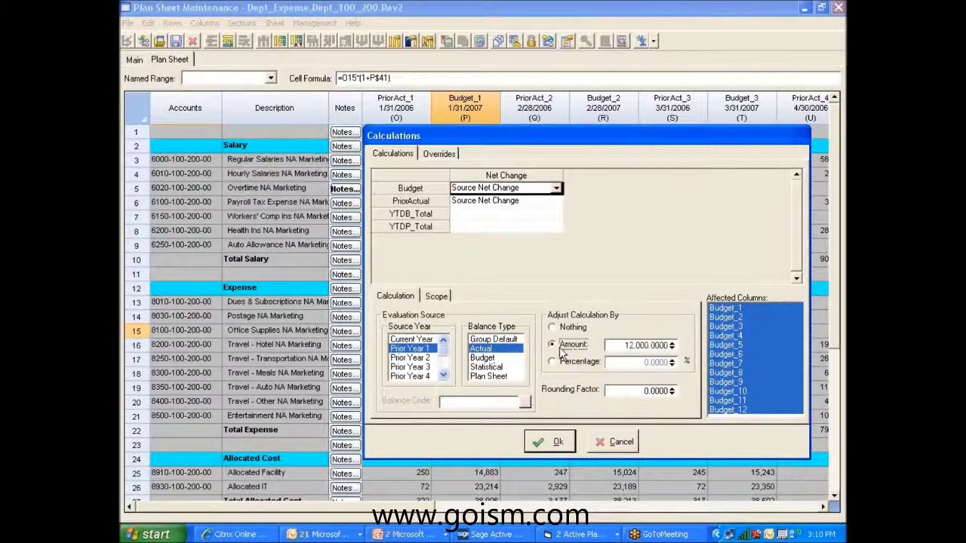
pyautogui.click(563, 363)
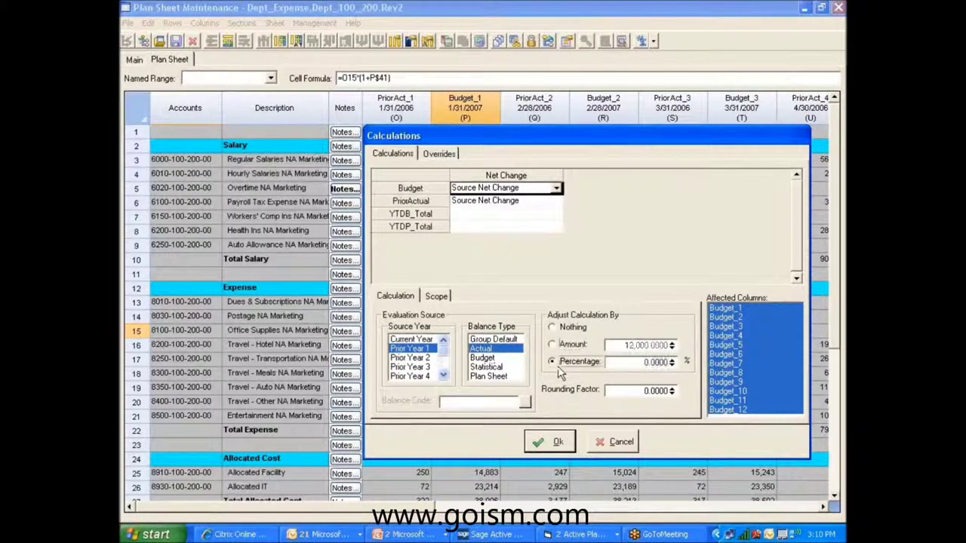
pyautogui.click(670, 363)
pyautogui.write('-5')
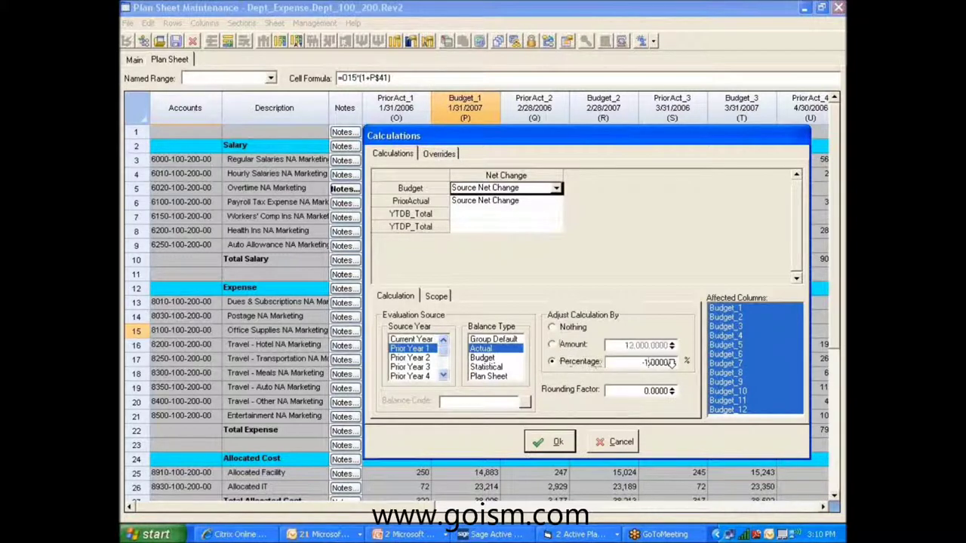
pyautogui.click(671, 366)
pyautogui.click(672, 365)
# Change the Budget row's Net Change calculation type to Formula.
pyautogui.click(560, 192)
pyautogui.click(483, 224)
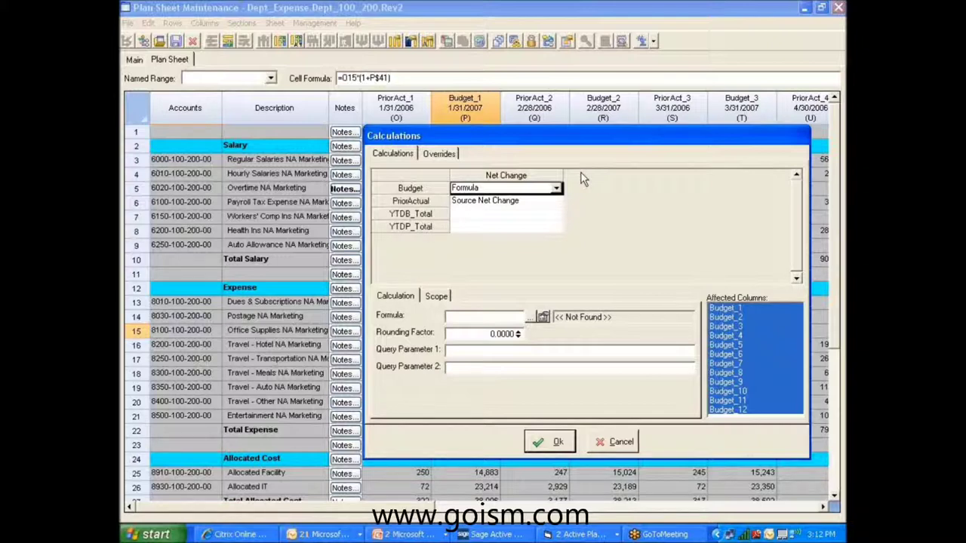
# Start a new sheet formula in a maximized editor and make line 1 a Prior 1 Account term.
pyautogui.click(544, 318)
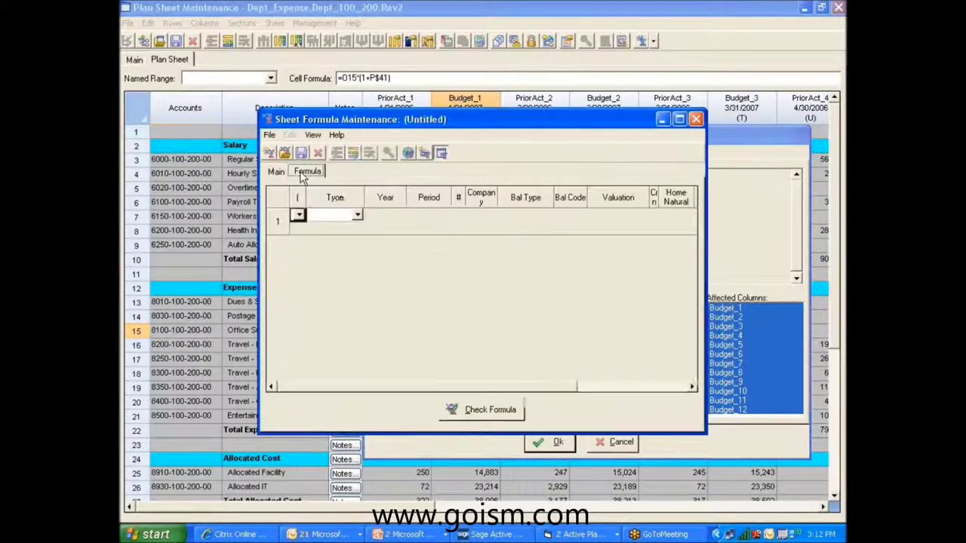
pyautogui.click(680, 120)
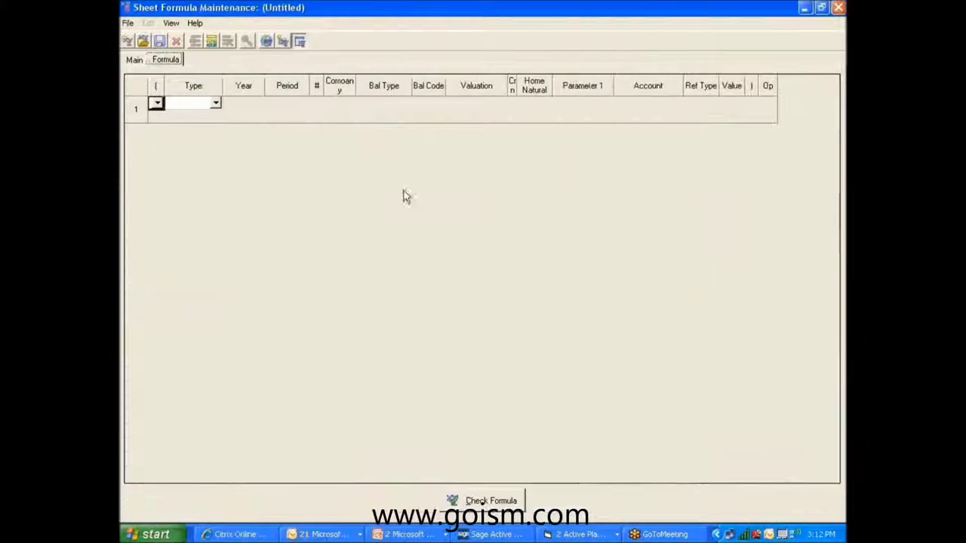
pyautogui.click(215, 104)
pyautogui.click(185, 113)
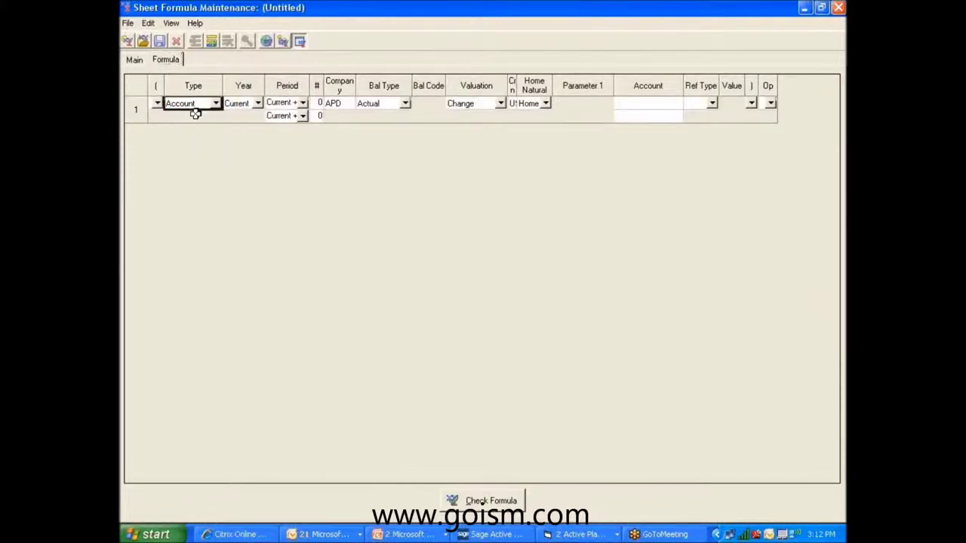
pyautogui.click(257, 104)
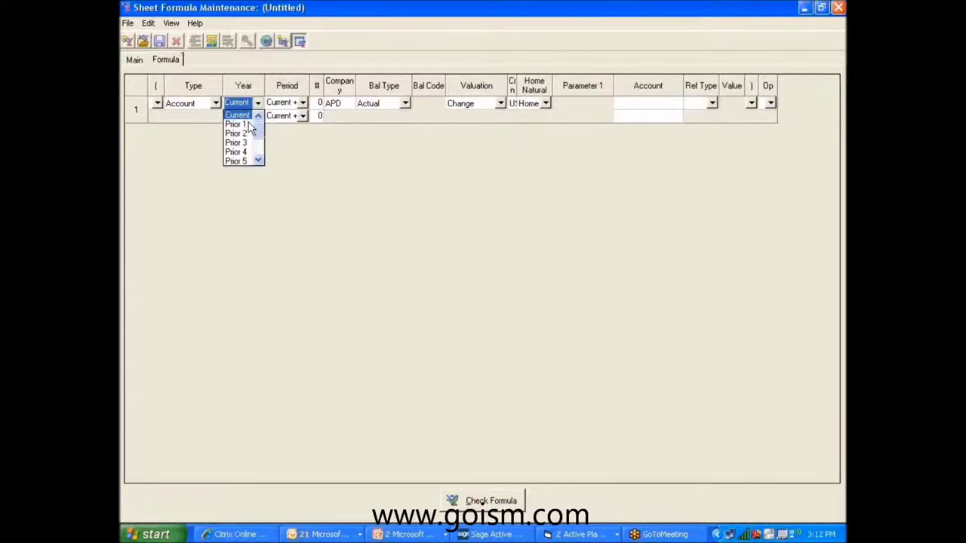
pyautogui.click(249, 124)
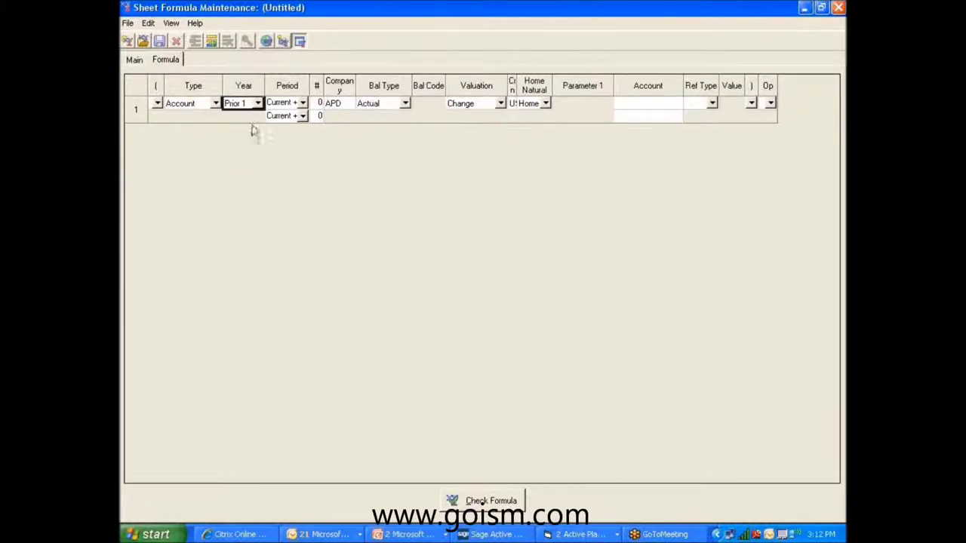
# Keep Current period, APD company and Actual balance, enter account 3333-???-???-??, then add a plus operator.
pyautogui.click(302, 104)
pyautogui.click(326, 103)
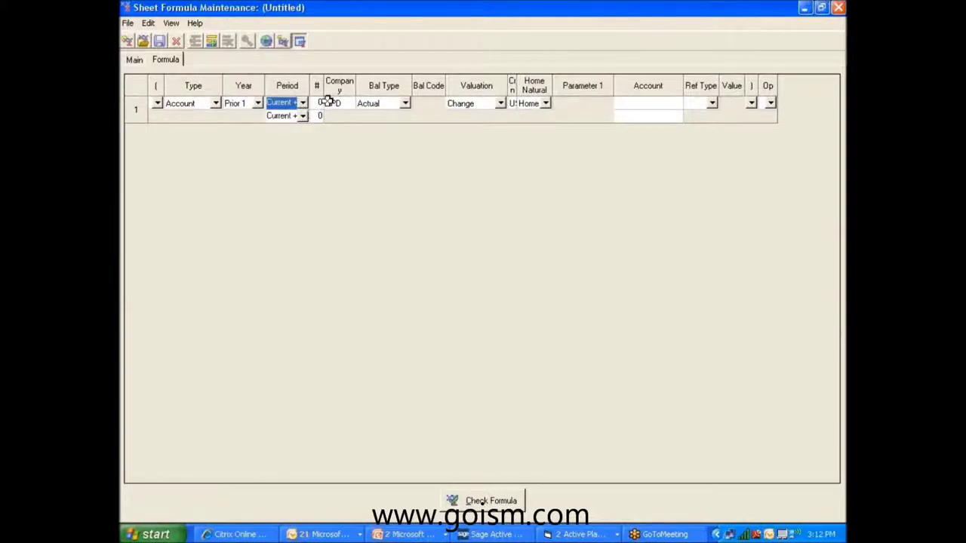
pyautogui.doubleClick(336, 102)
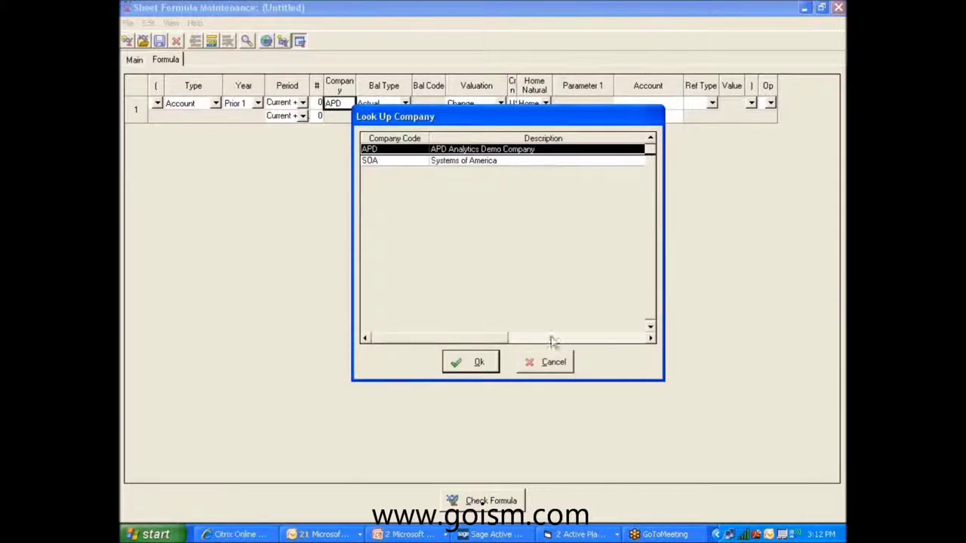
pyautogui.click(566, 372)
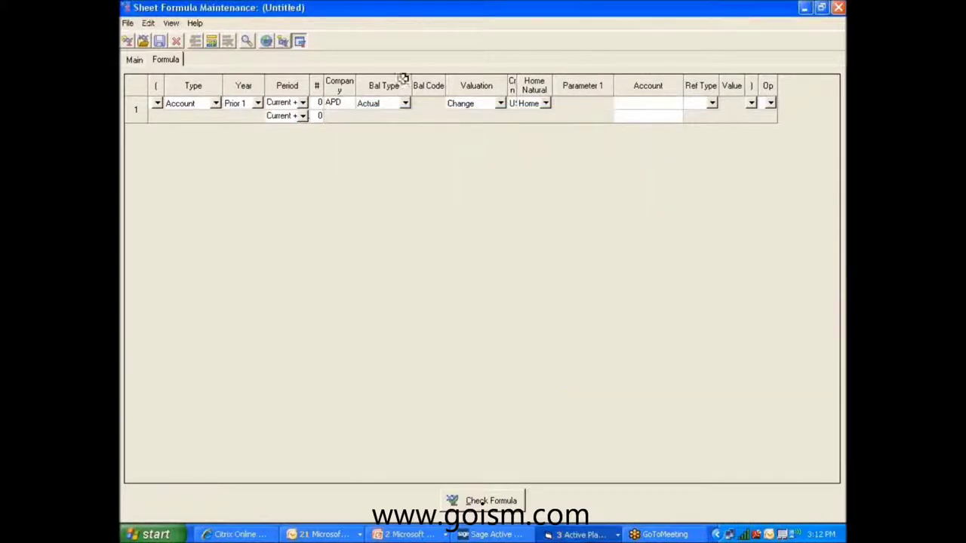
pyautogui.click(405, 106)
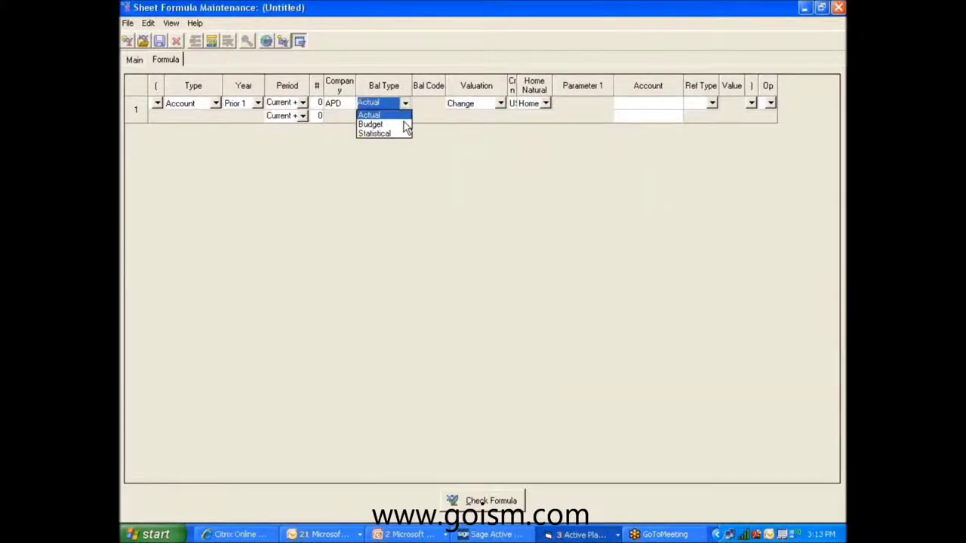
pyautogui.click(657, 106)
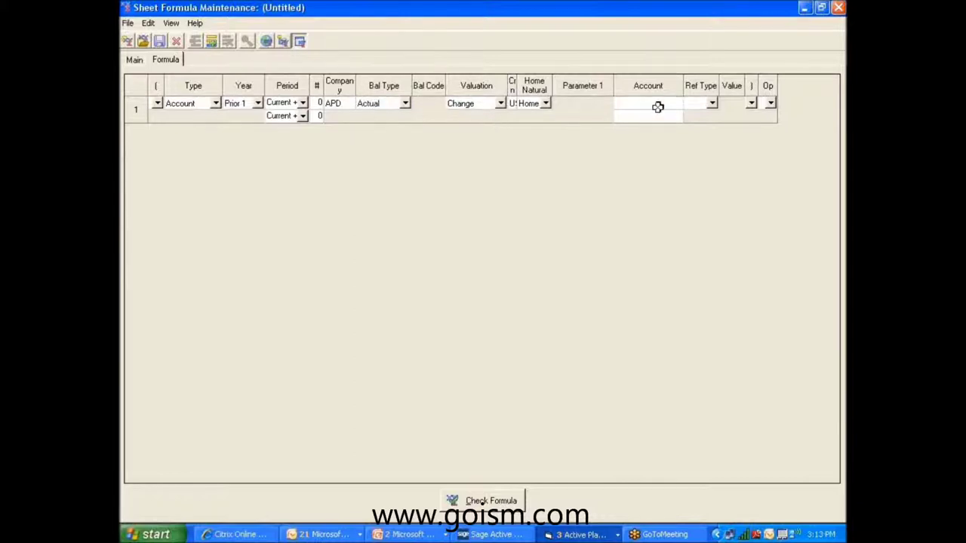
pyautogui.write('3333-???-???-??')
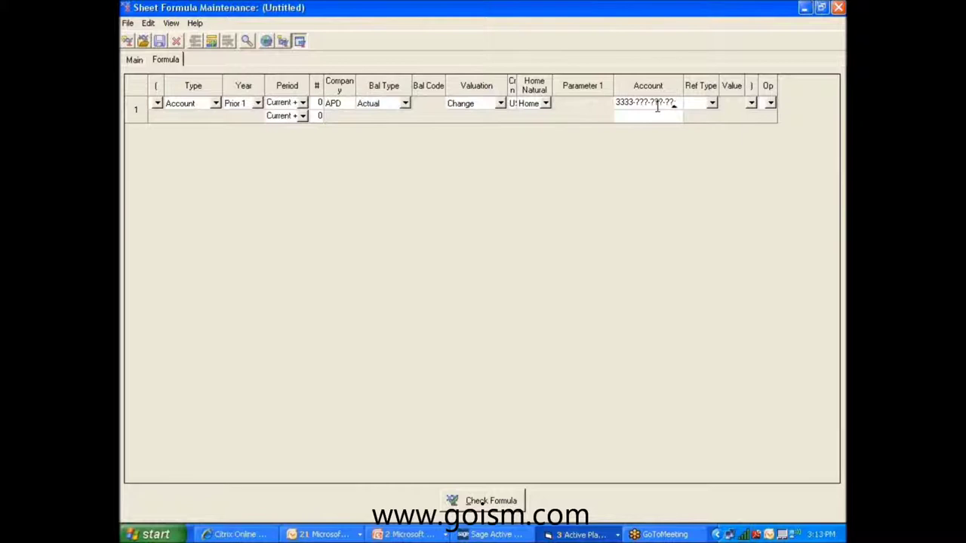
pyautogui.press('Return')
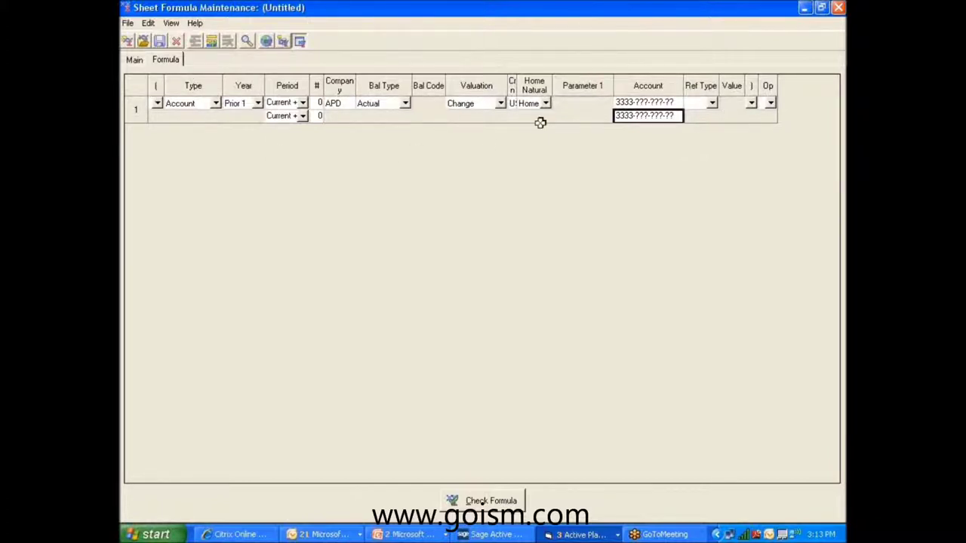
pyautogui.click(769, 103)
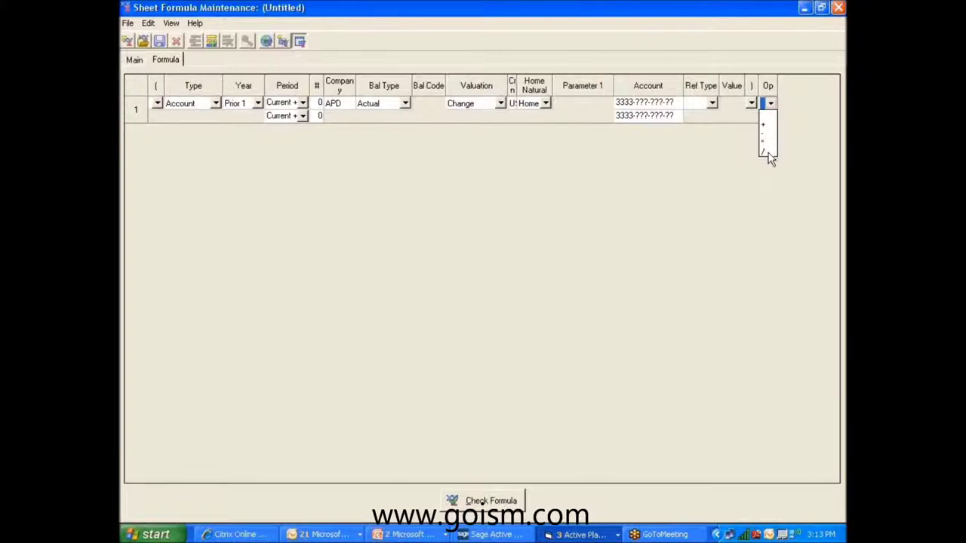
pyautogui.click(766, 122)
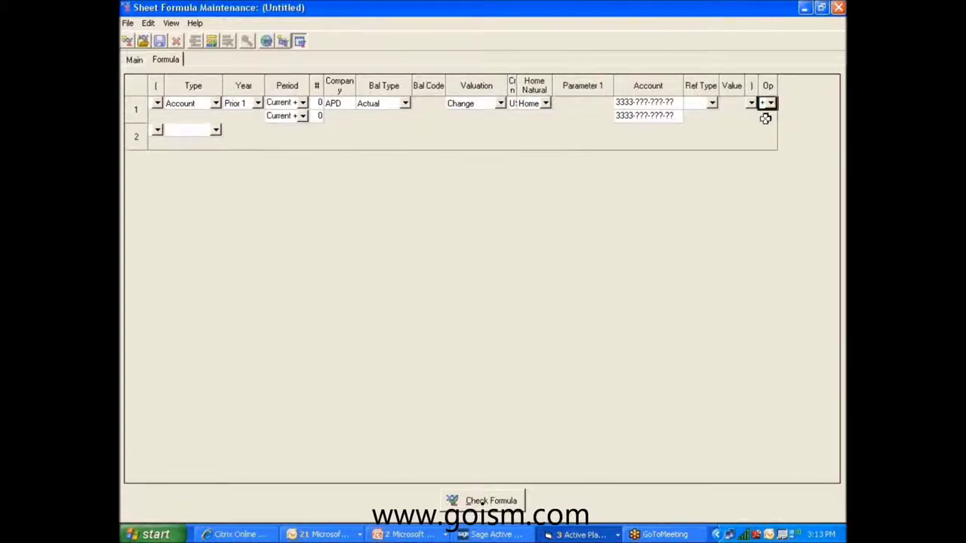
# Make line 2 a Constant of 1.2 and add blank rows through line 11.
pyautogui.click(751, 103)
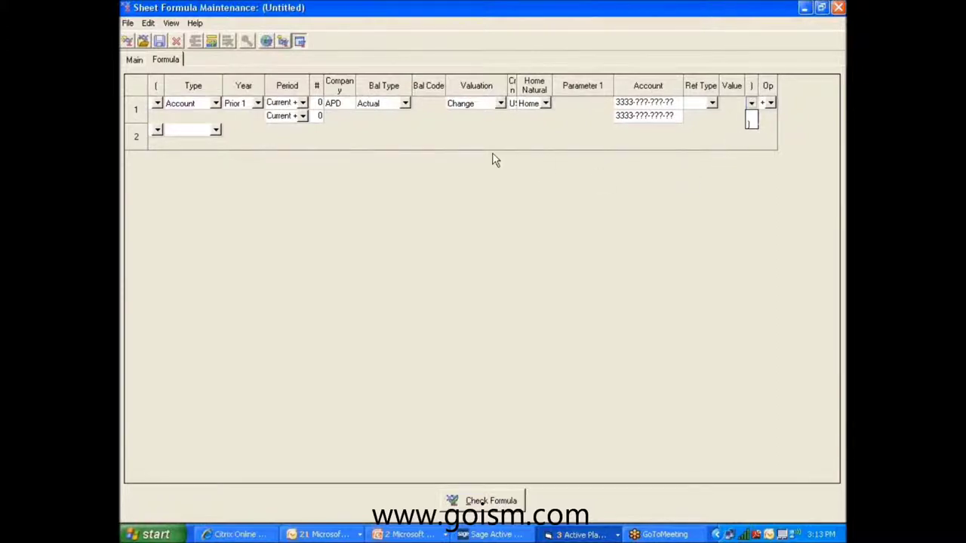
pyautogui.click(216, 132)
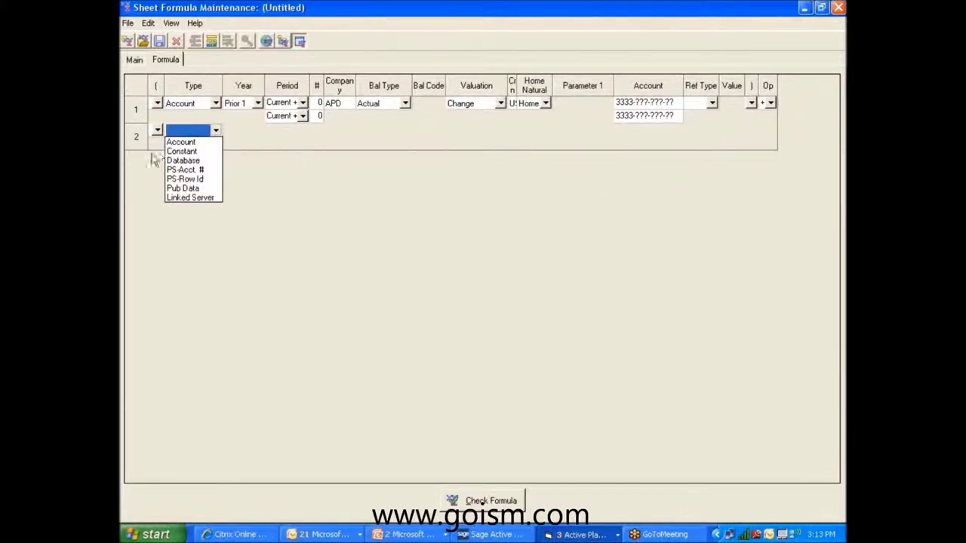
pyautogui.click(182, 152)
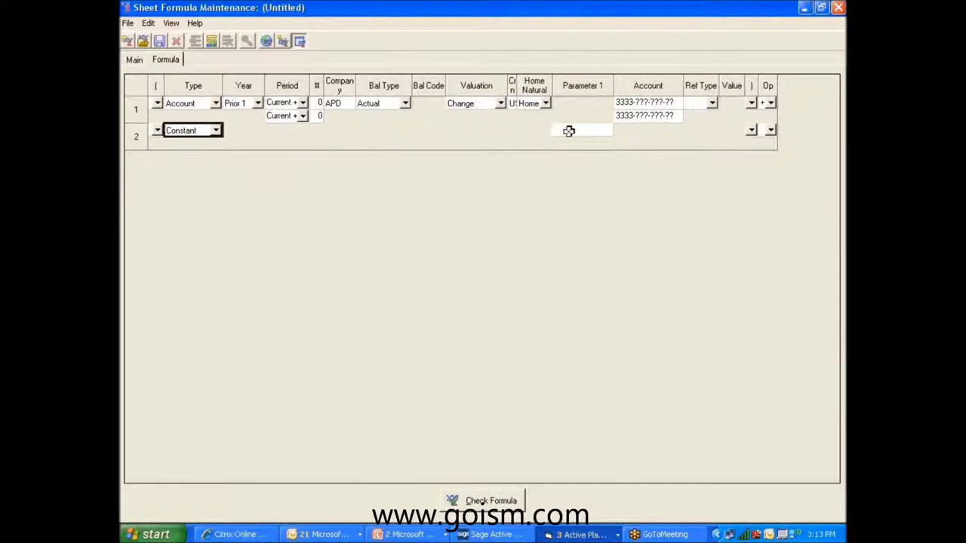
pyautogui.click(572, 130)
pyautogui.write('.2')
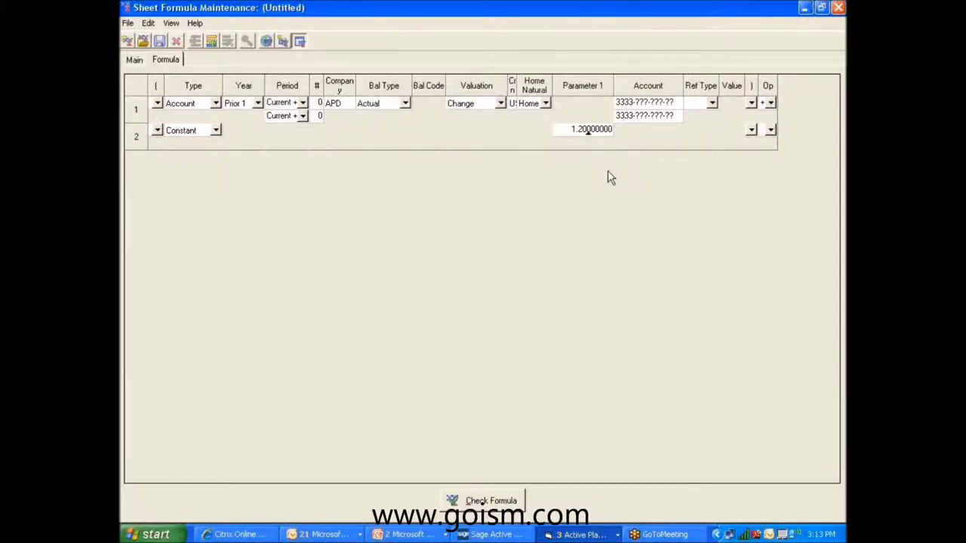
pyautogui.click(212, 44)
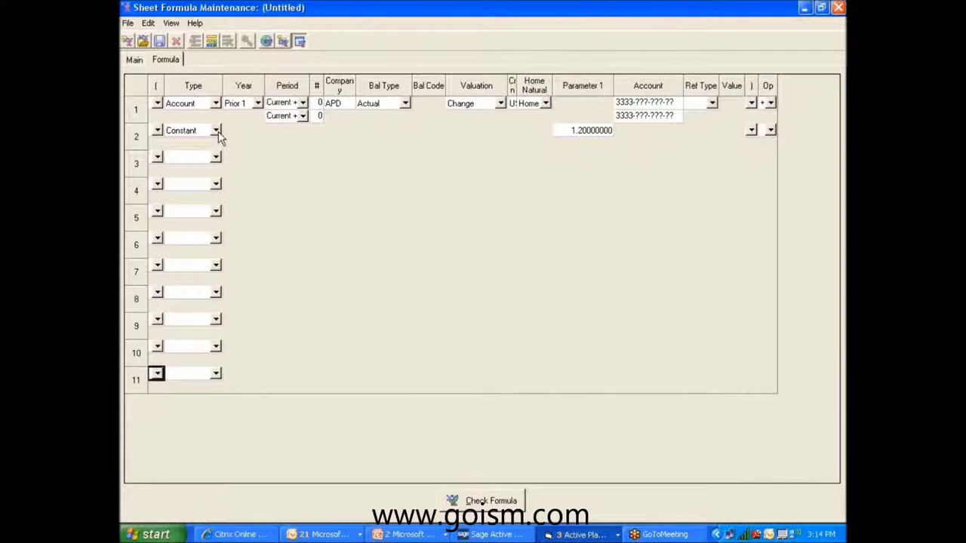
# Set term types: lines 2 and 3 to Account, lines 4 and 5 to Constant.
pyautogui.click(217, 132)
pyautogui.click(189, 142)
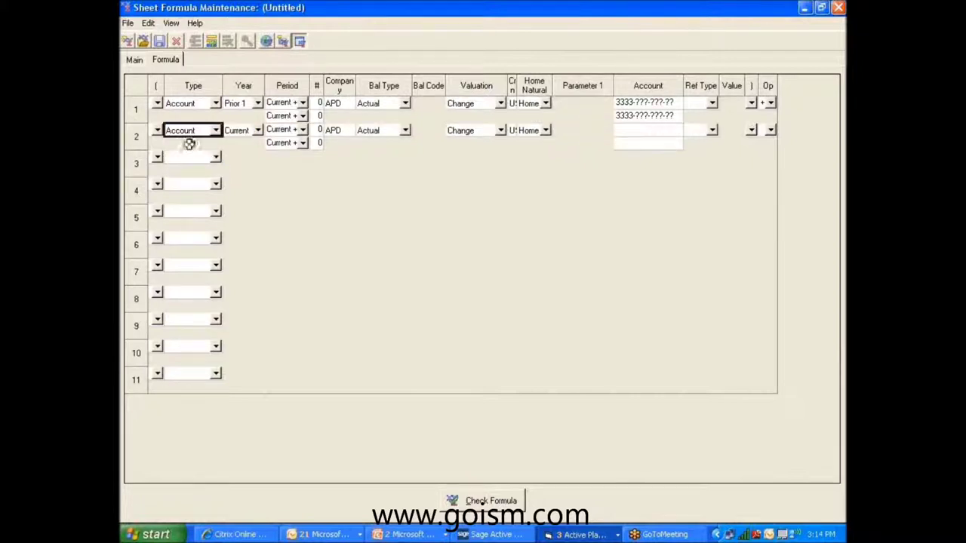
pyautogui.click(211, 157)
pyautogui.click(190, 169)
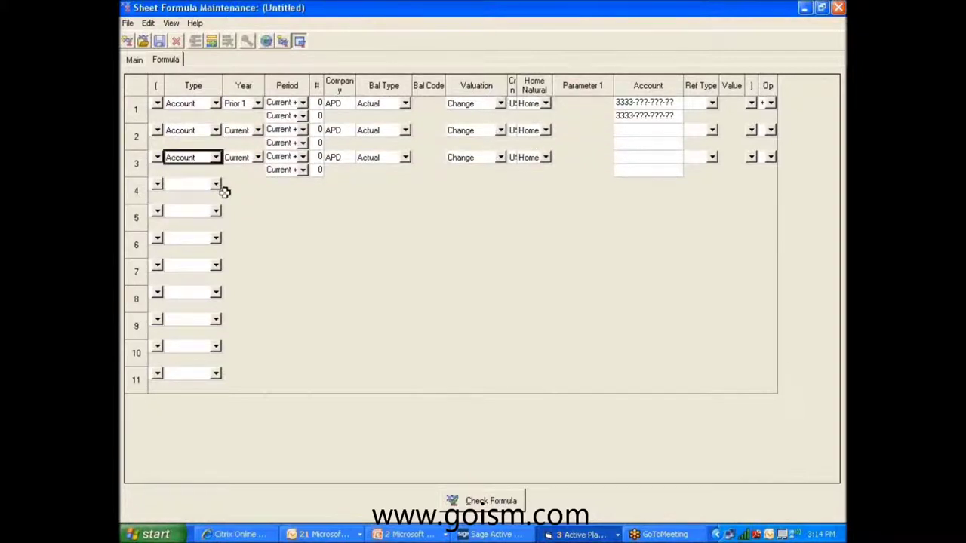
pyautogui.click(216, 185)
pyautogui.click(198, 206)
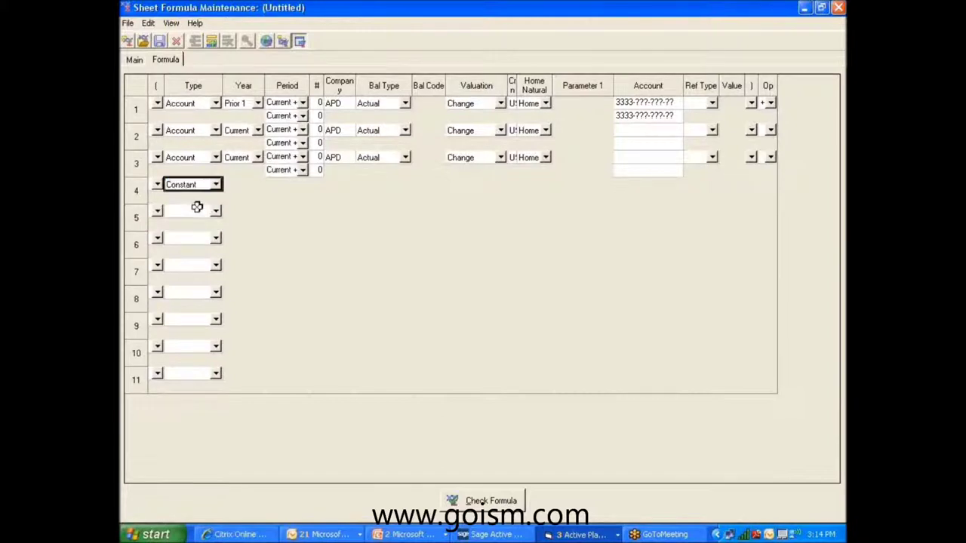
pyautogui.click(216, 212)
pyautogui.click(198, 233)
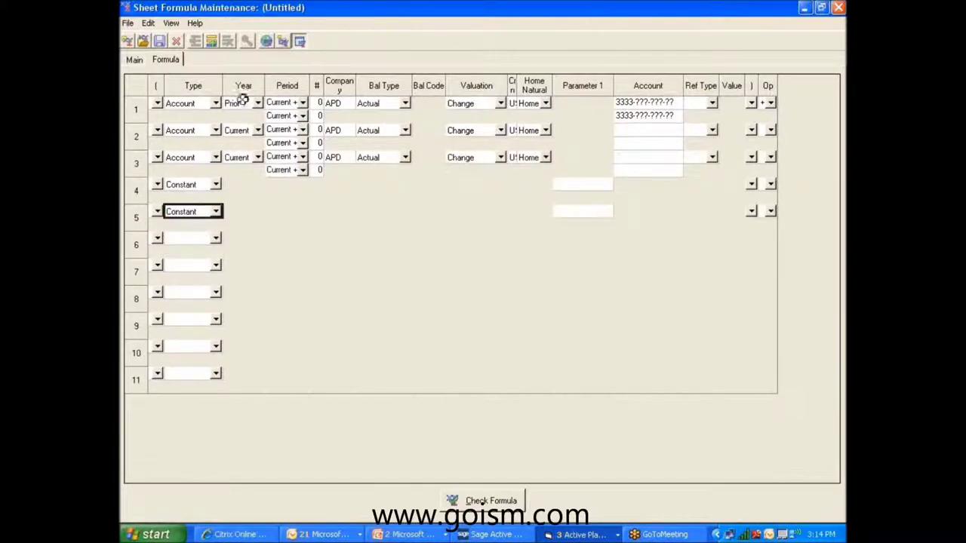
# Set line 2's year to Prior 2 and line 3's year to Prior 3.
pyautogui.click(258, 130)
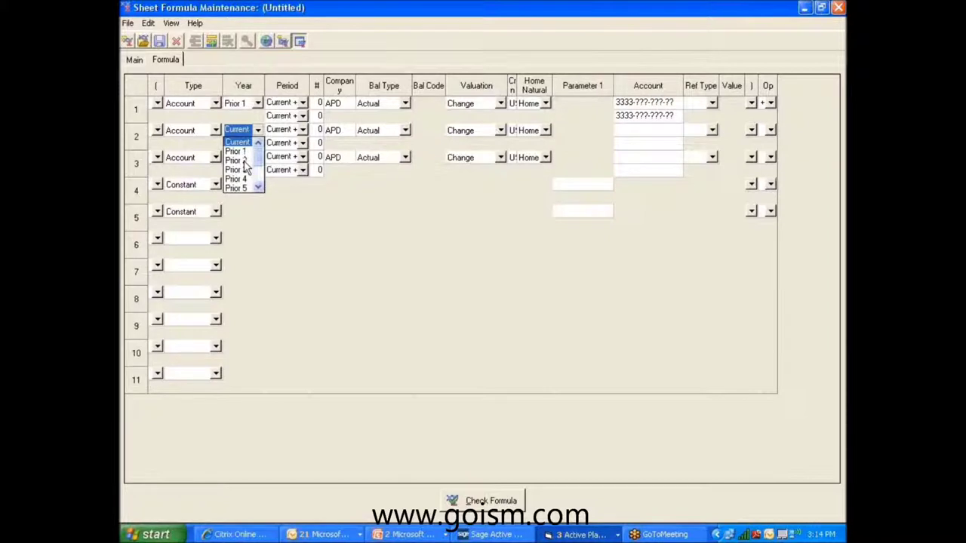
pyautogui.click(257, 162)
pyautogui.click(257, 158)
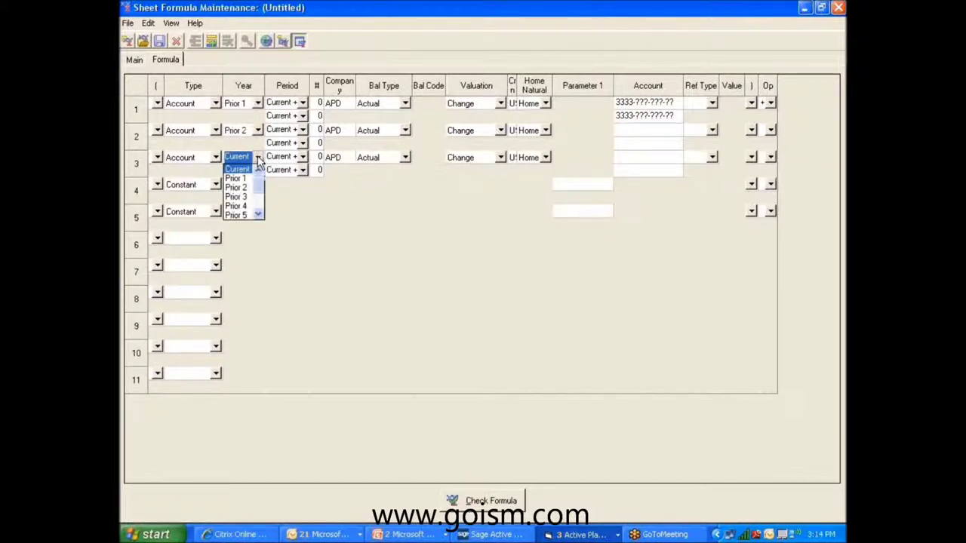
pyautogui.click(242, 197)
pyautogui.click(770, 130)
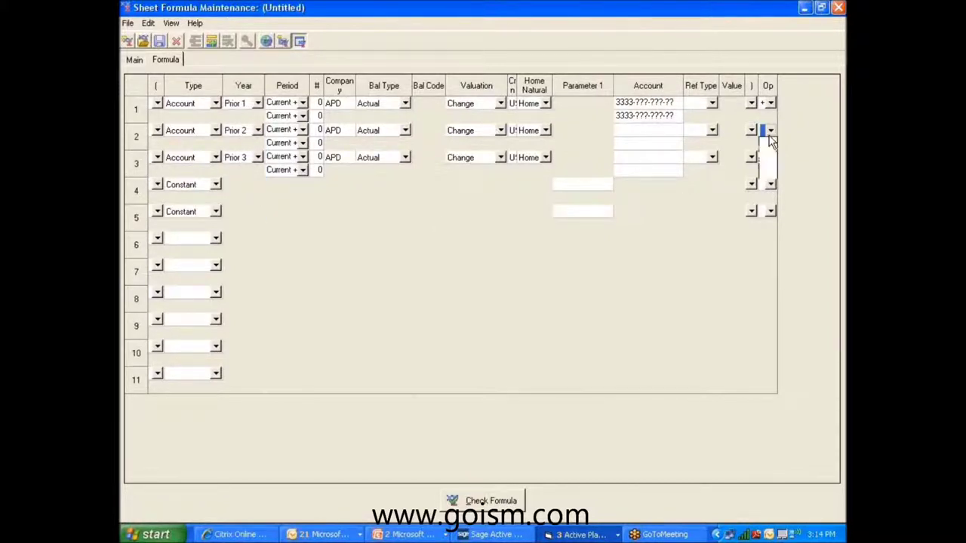
# Set row 2's operator to plus and row 3's operator to divide.
pyautogui.click(768, 152)
pyautogui.click(770, 157)
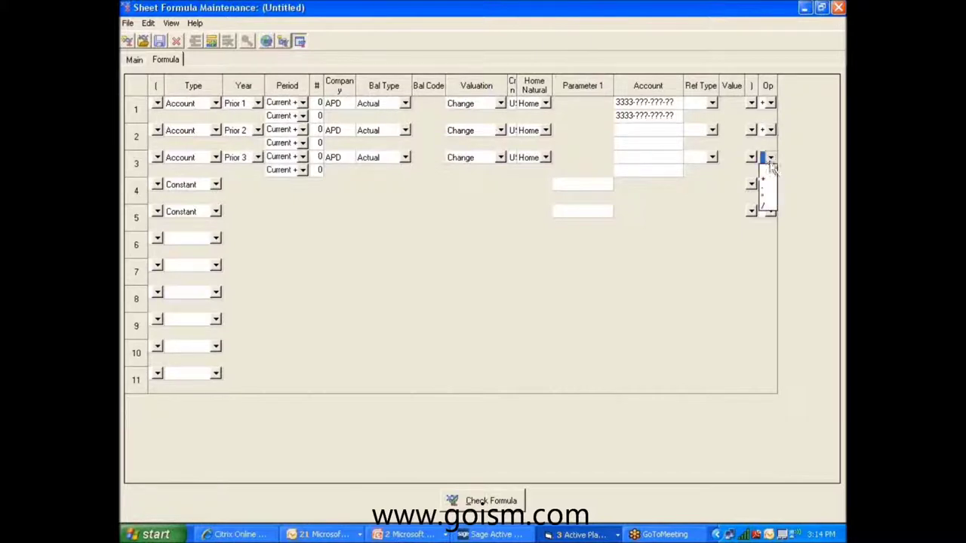
pyautogui.click(765, 206)
# Enter constant 3 in row 4 with a multiply operator, and constant 1.1 in row 5.
pyautogui.click(582, 183)
pyautogui.write('3')
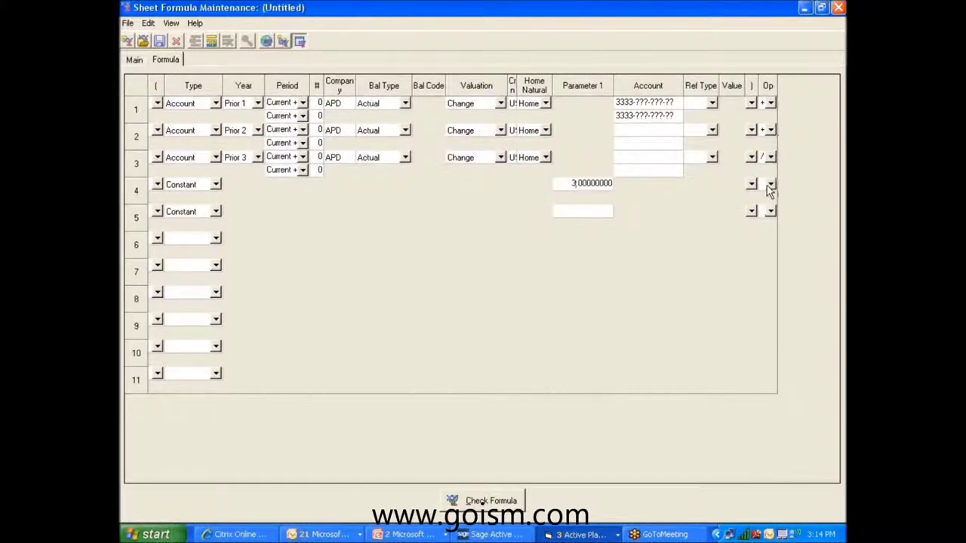
pyautogui.click(770, 185)
pyautogui.click(763, 223)
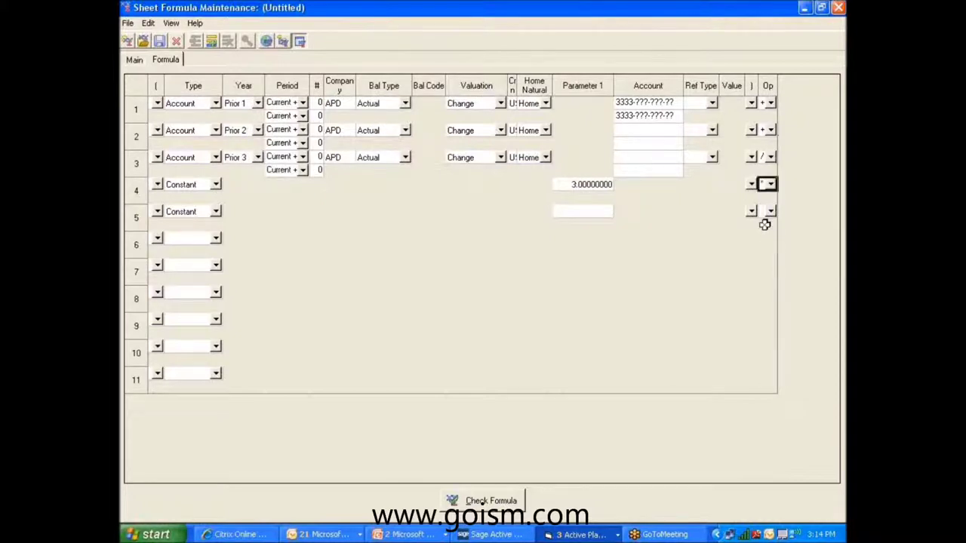
pyautogui.click(569, 210)
pyautogui.write('1.1')
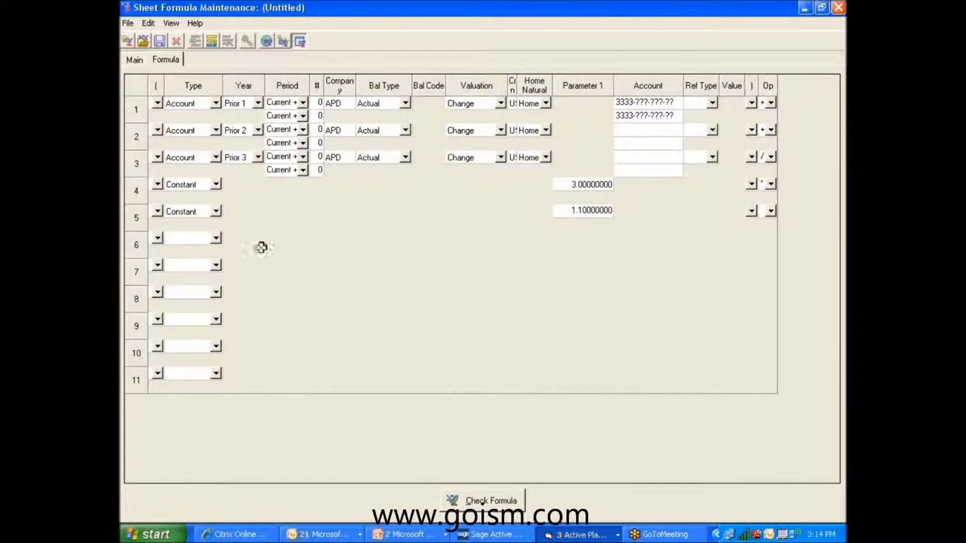
pyautogui.click(216, 238)
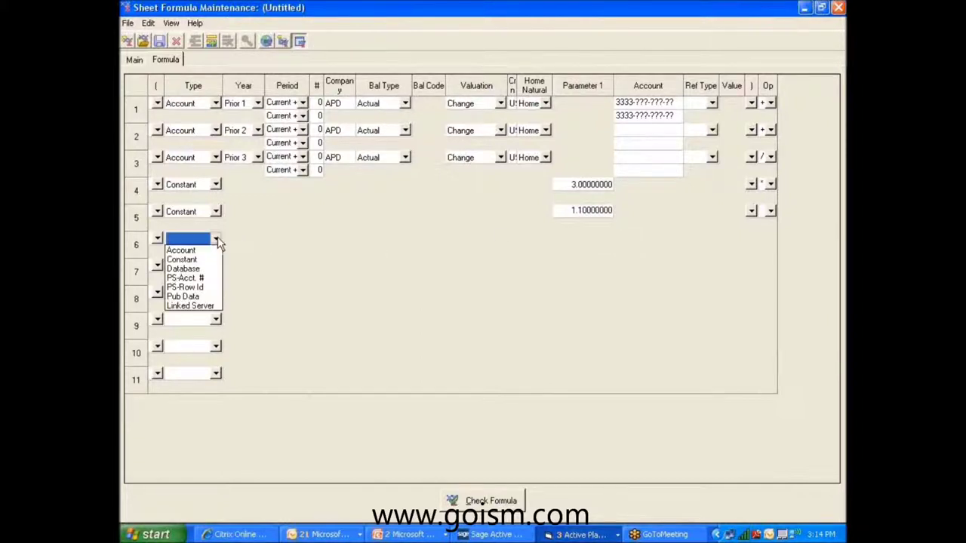
# Make row 6 a Database term and row 7 a Linked Server term, then open row 6's database query.
pyautogui.click(194, 269)
pyautogui.click(216, 265)
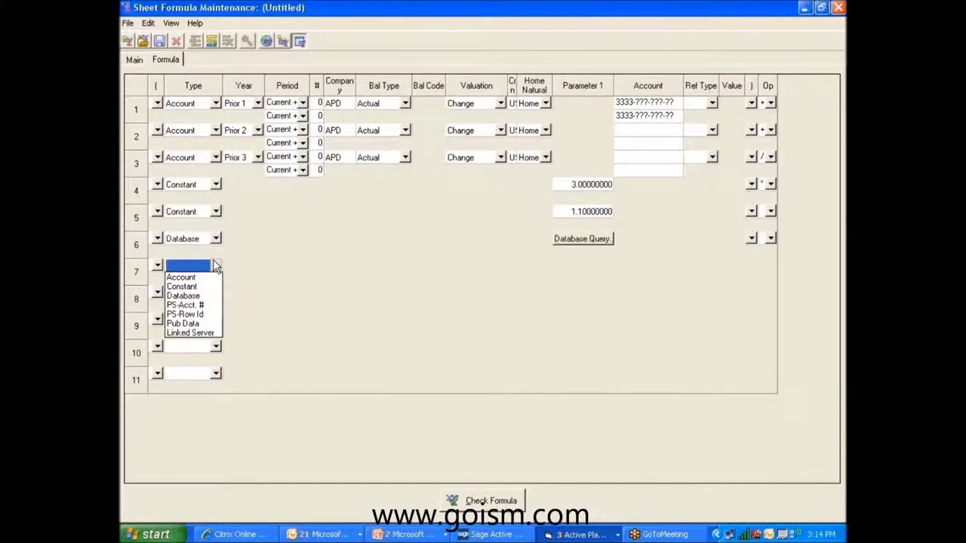
pyautogui.click(195, 332)
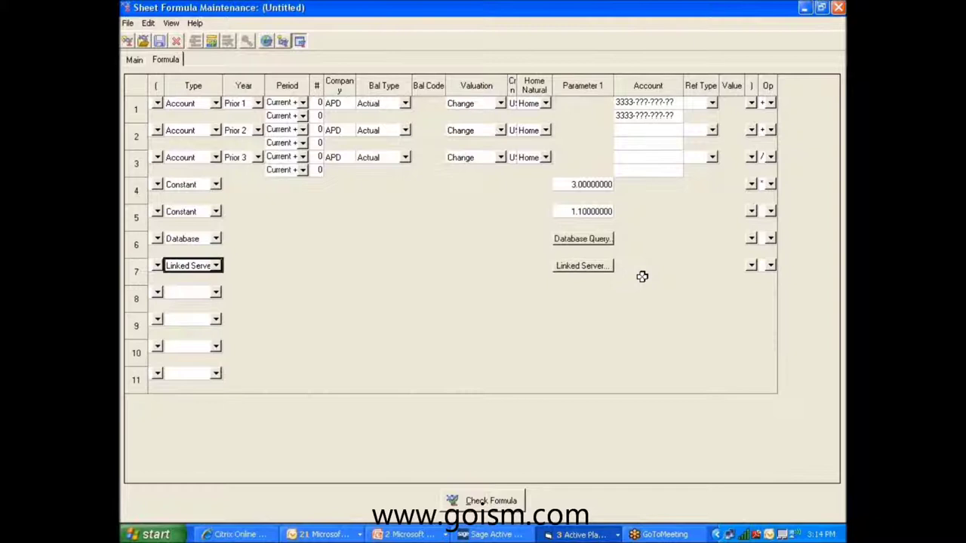
pyautogui.click(576, 240)
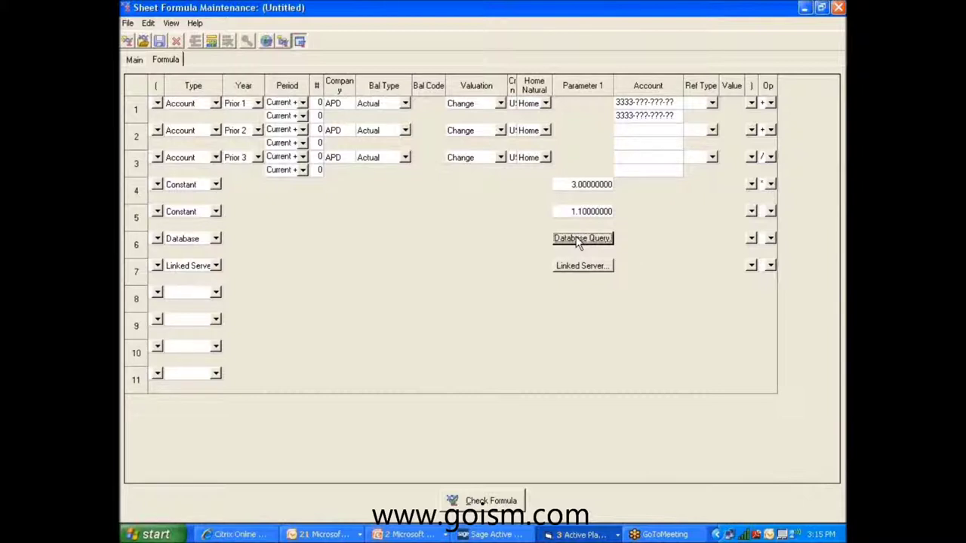
pyautogui.click(579, 240)
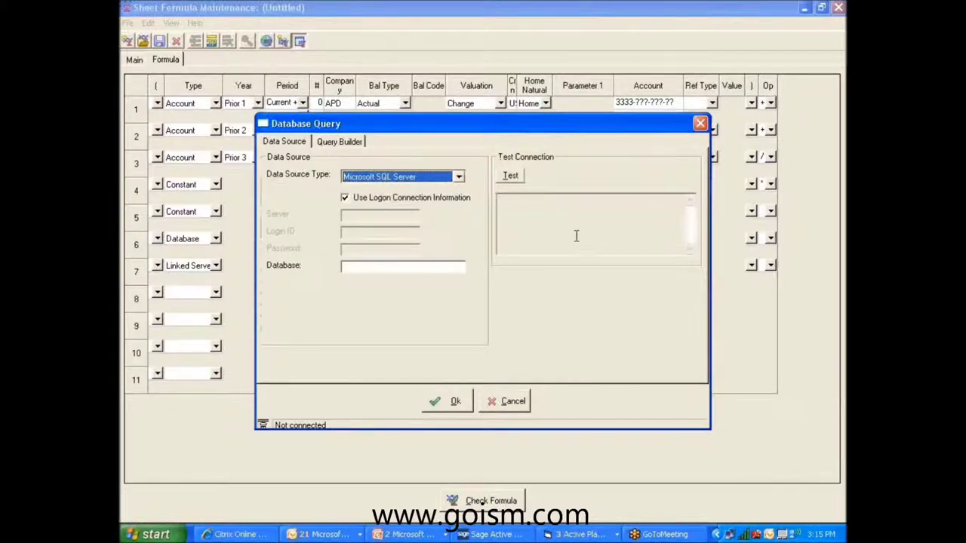
pyautogui.click(458, 178)
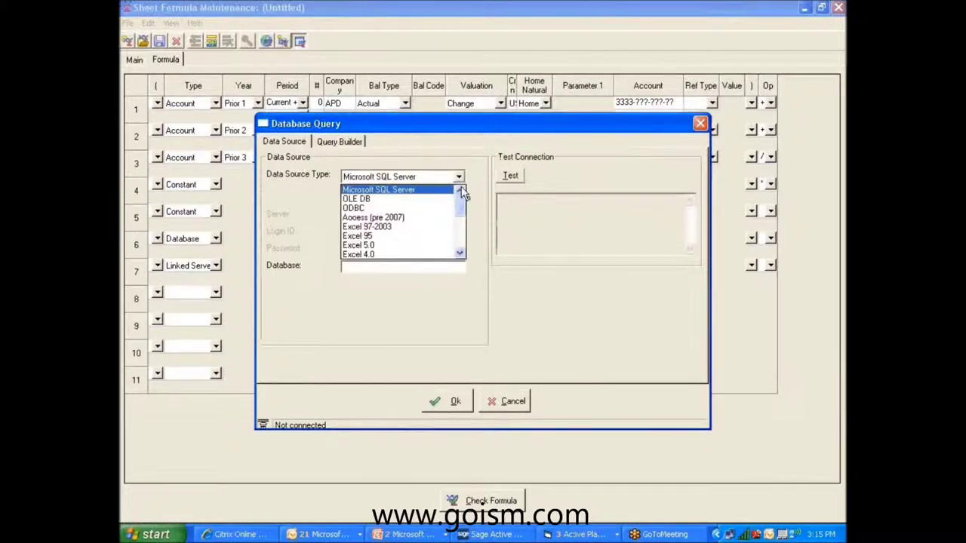
pyautogui.click(460, 213)
pyautogui.moveTo(459, 215); pyautogui.dragTo(481, 199)
pyautogui.click(419, 189)
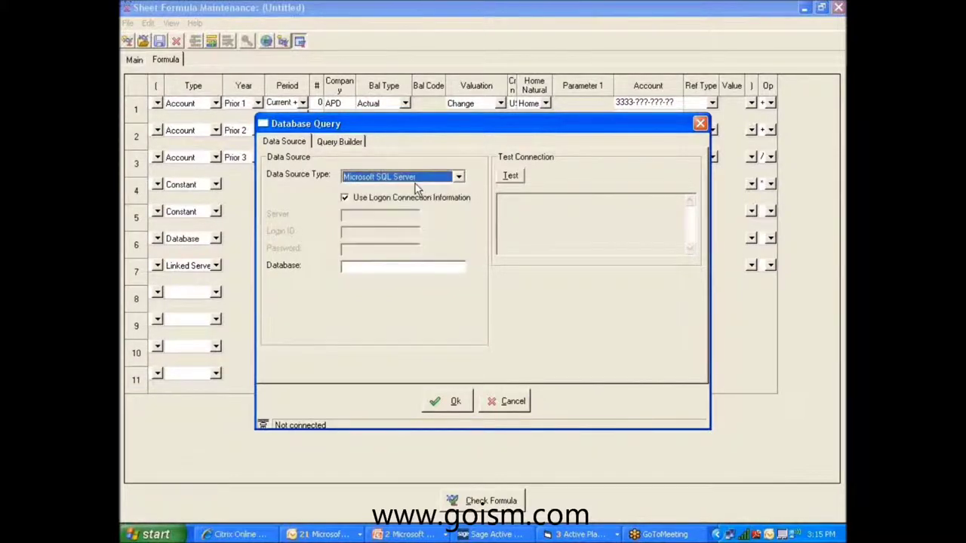
pyautogui.click(340, 143)
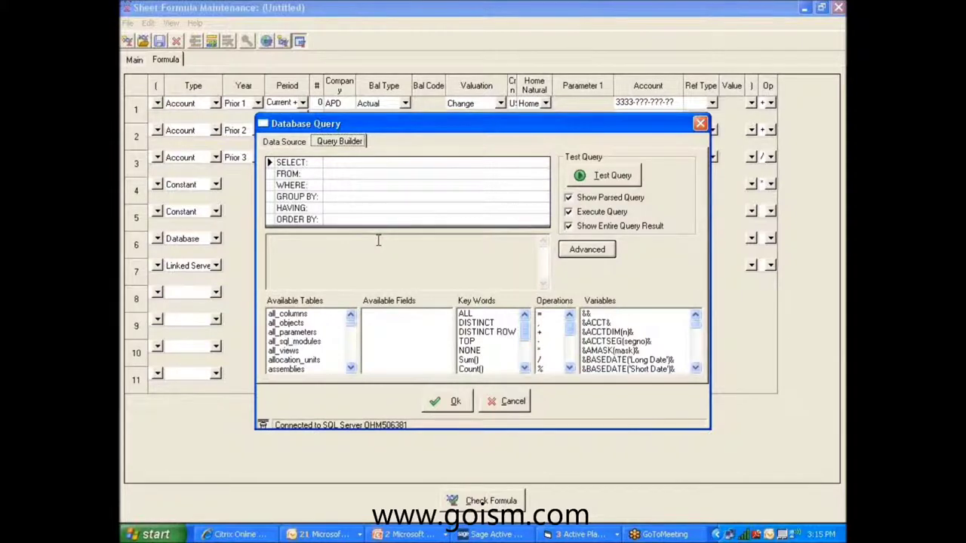
pyautogui.click(511, 401)
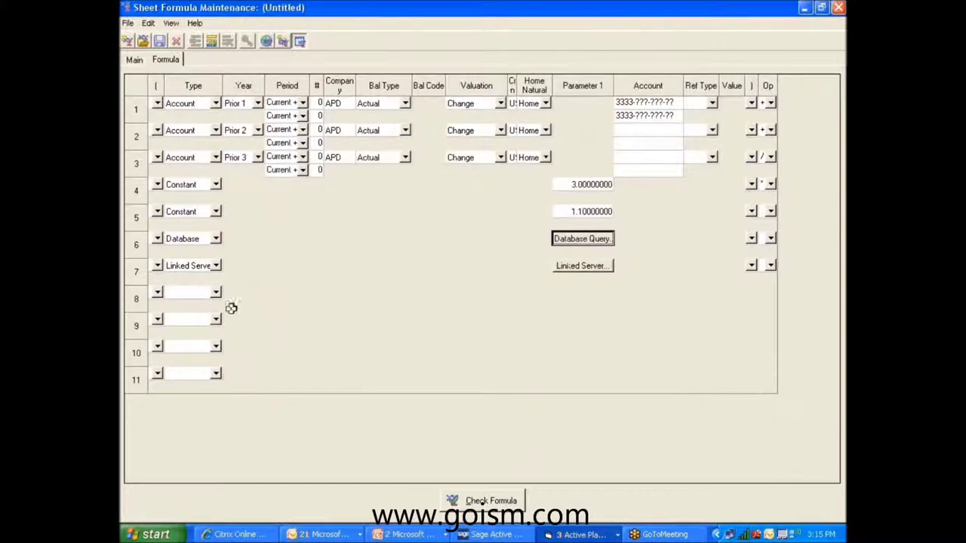
# Make row 8 a PS-Acct. # term and close the formula editor.
pyautogui.click(215, 292)
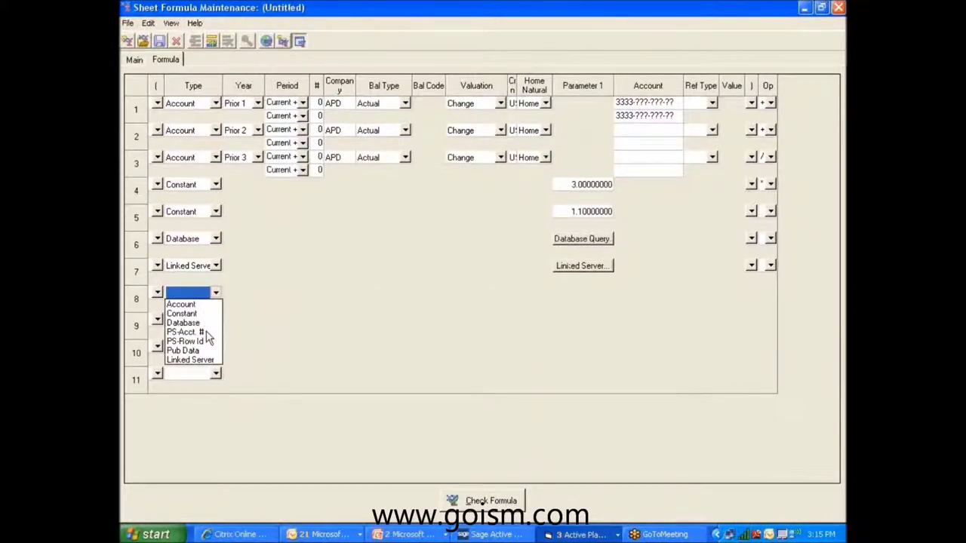
pyautogui.click(206, 332)
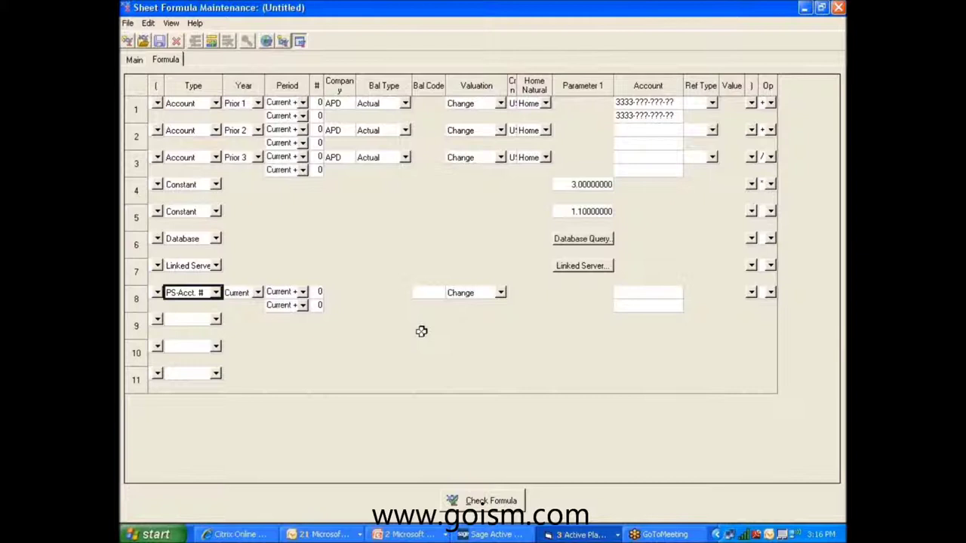
pyautogui.click(838, 8)
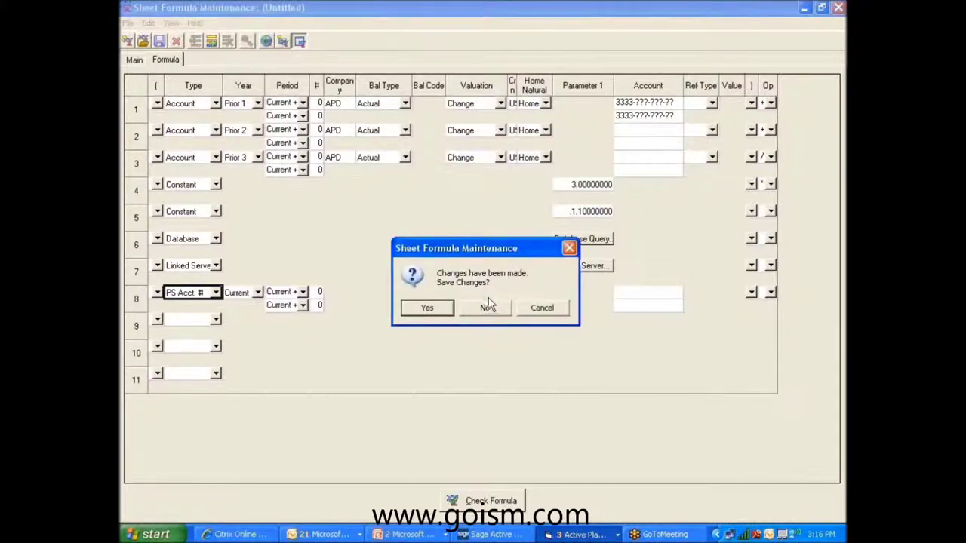
# Discard the practice formula, browse the Global Formulas list, and cancel without choosing one.
pyautogui.click(483, 302)
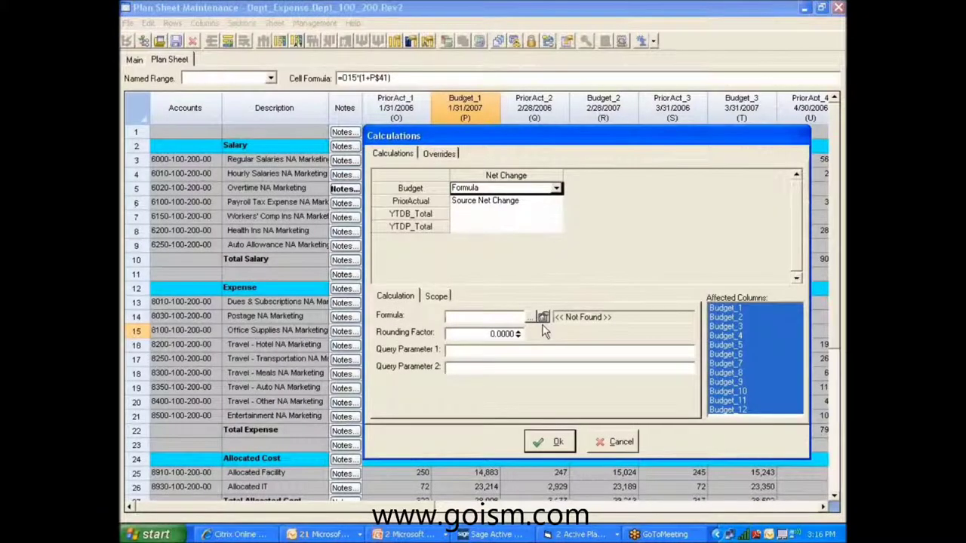
pyautogui.click(532, 318)
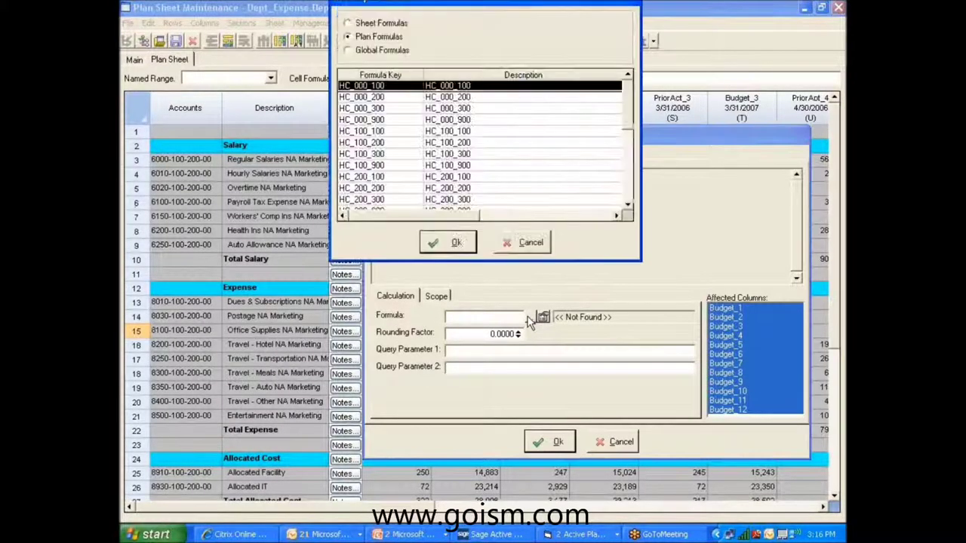
pyautogui.click(382, 50)
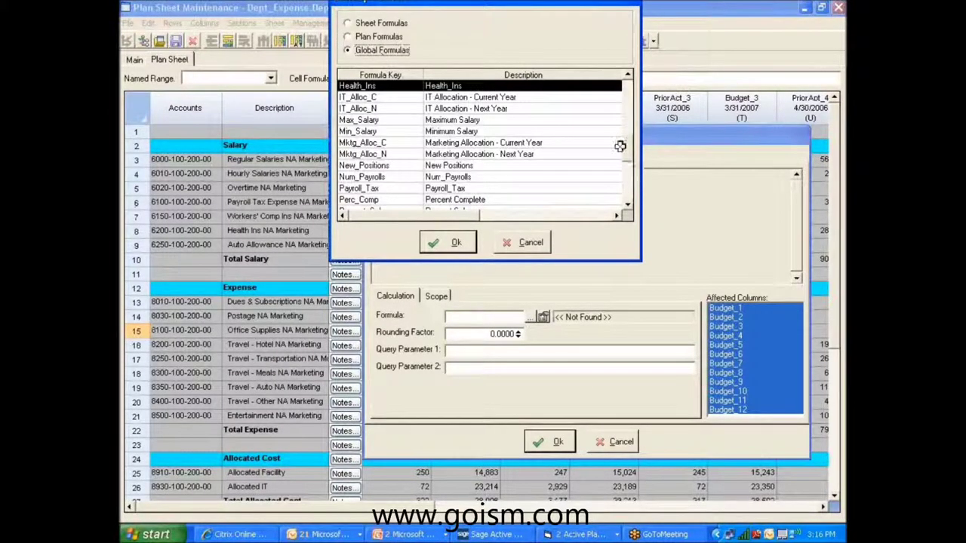
pyautogui.scroll(2, 630, 144)
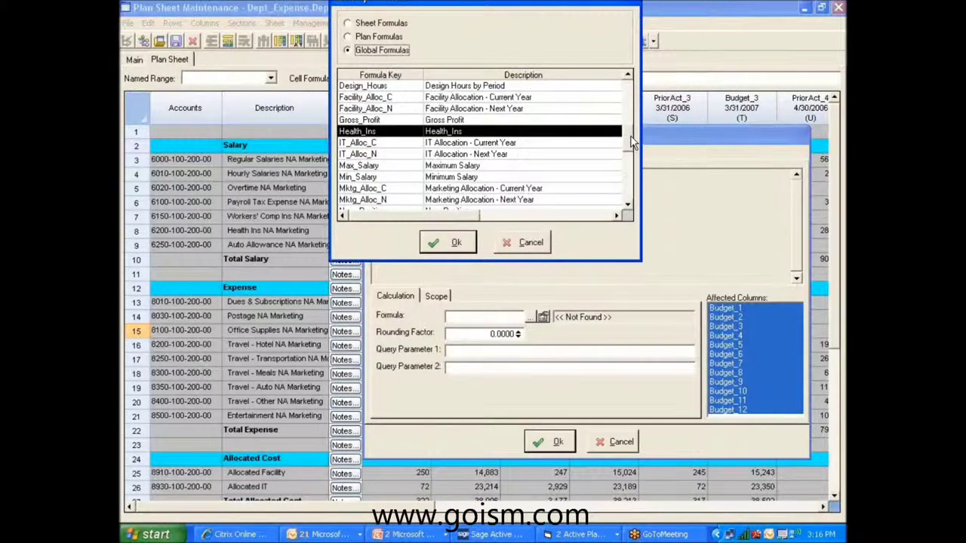
pyautogui.scroll(1, 632, 144)
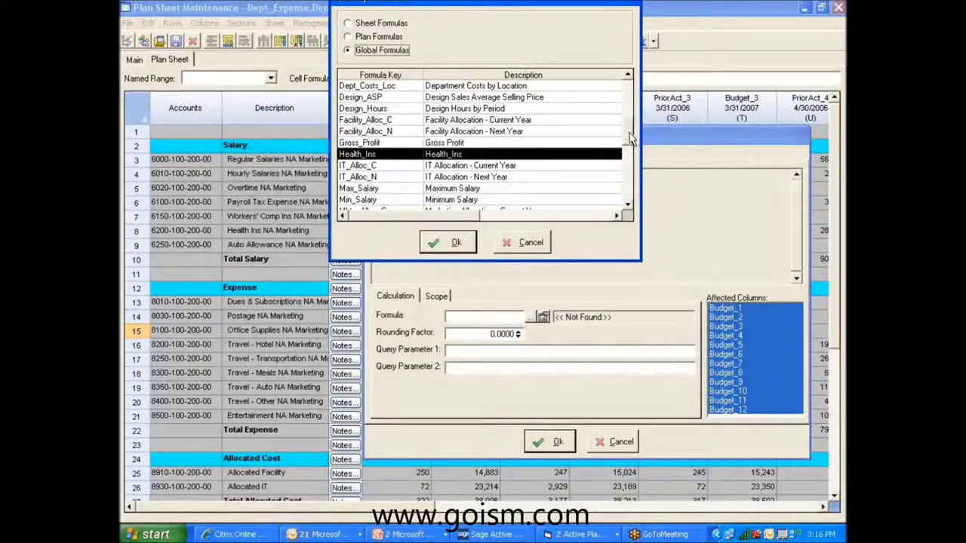
pyautogui.scroll(1, 633, 132)
pyautogui.moveTo(633, 131)
pyautogui.mouseDown()
pyautogui.moveTo(623, 105)
pyautogui.moveTo(620, 133)
pyautogui.mouseUp()
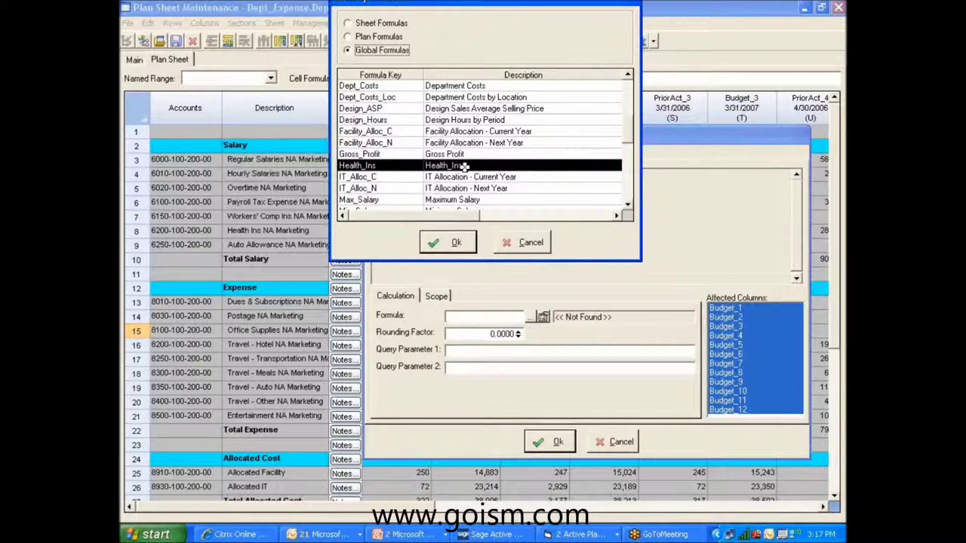
pyautogui.click(524, 242)
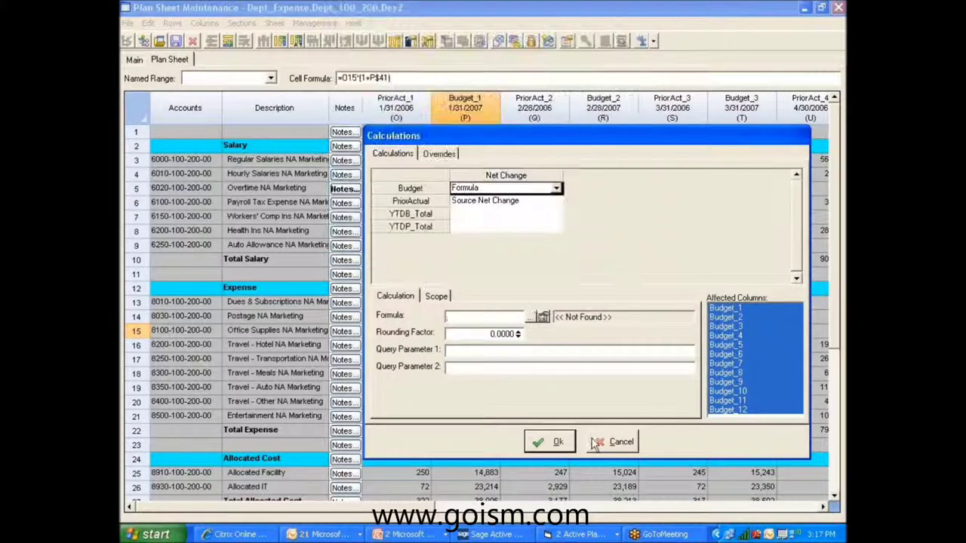
# Cancel the Calculations dialog and switch to the sheet's Main properties.
pyautogui.click(596, 443)
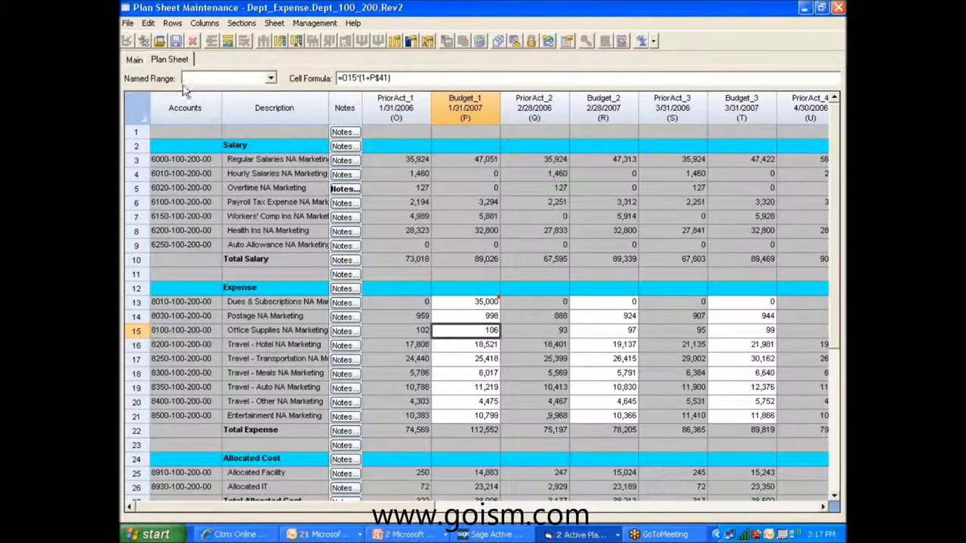
pyautogui.click(136, 66)
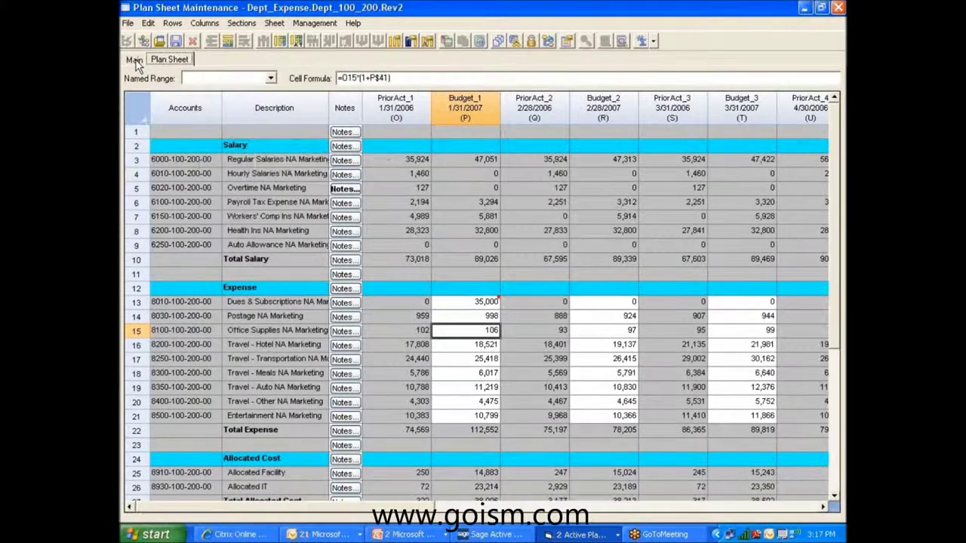
pyautogui.click(134, 64)
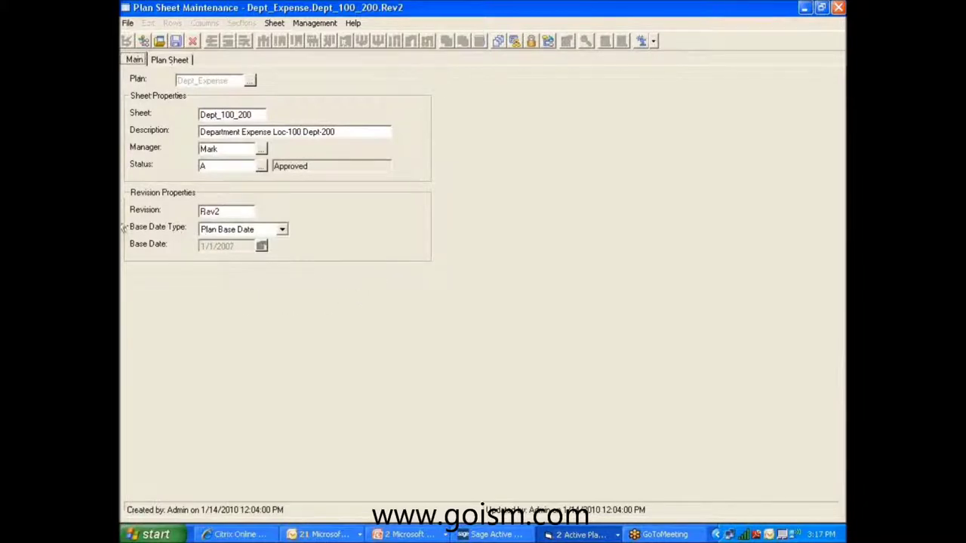
# Switch to the Plan Sheet tab to view the Dept_100_200 Rev2 budget grid.
pyautogui.click(181, 62)
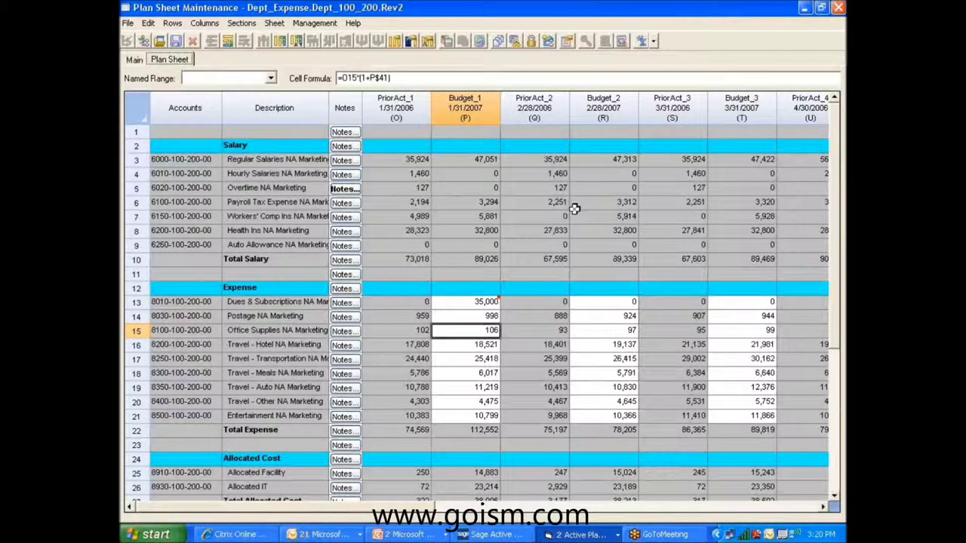
# Change the sheet's revision from Rev2 to Rev3 and start a Revision Comparison.
pyautogui.click(134, 60)
pyautogui.click(227, 214)
pyautogui.press('BackSpace')
pyautogui.write('3')
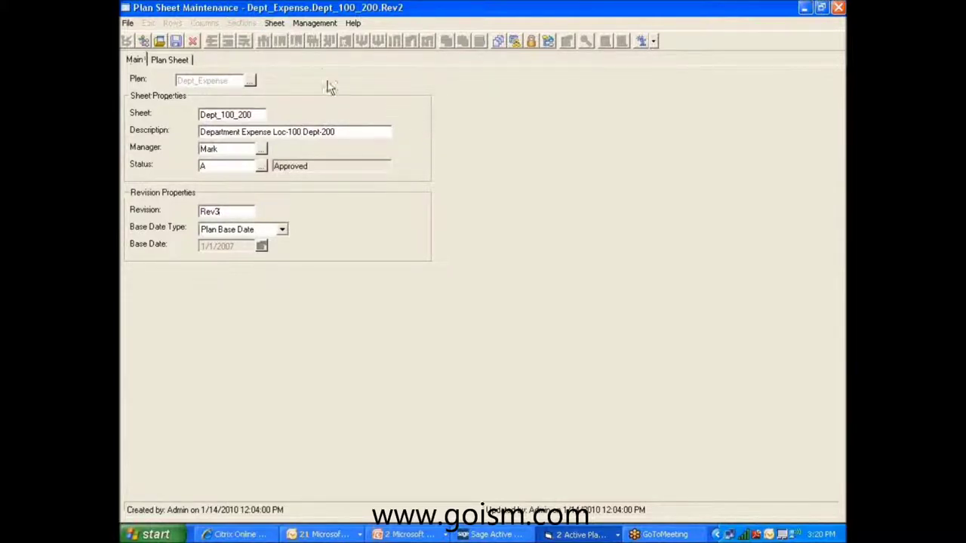
pyautogui.click(273, 25)
pyautogui.click(287, 64)
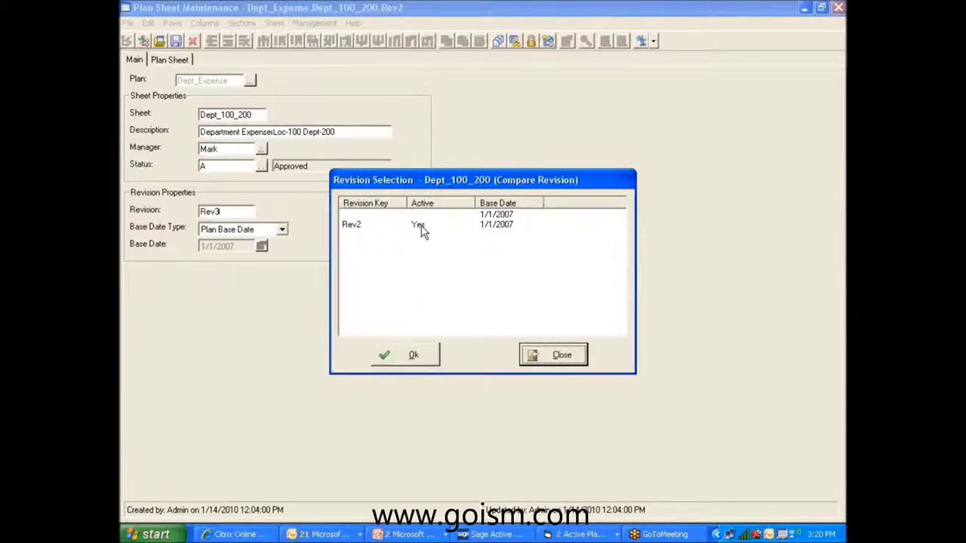
# Compare Rev3 against Rev2 and maximize the Revision Viewer.
pyautogui.click(421, 227)
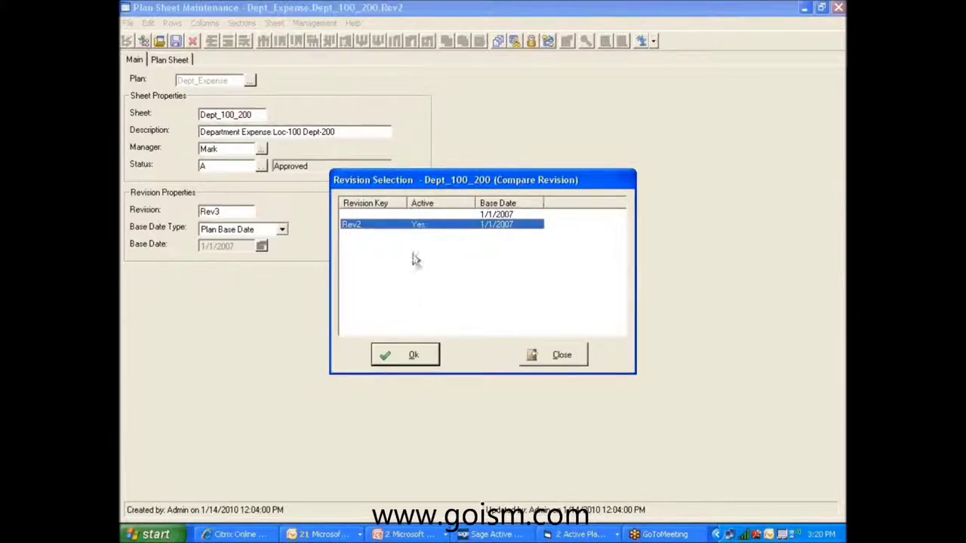
pyautogui.click(408, 361)
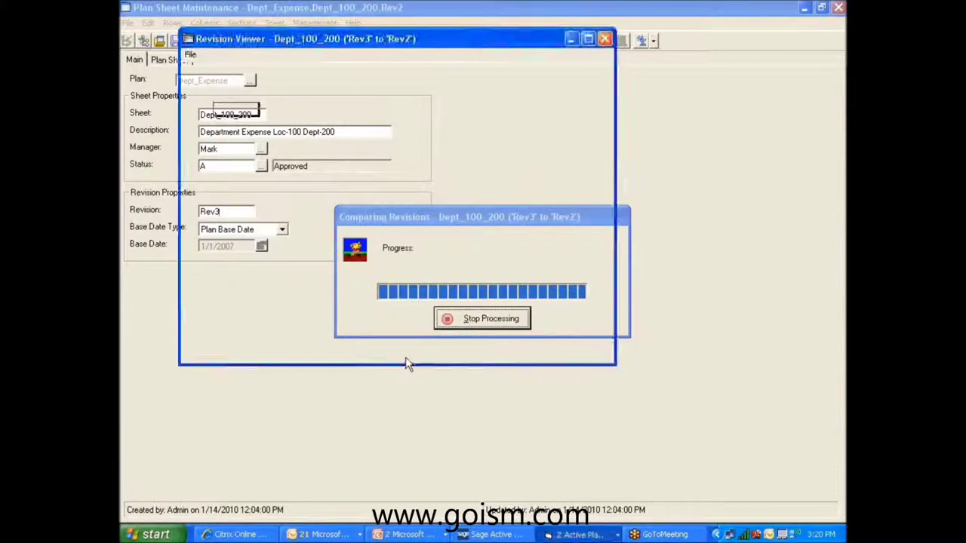
pyautogui.click(588, 39)
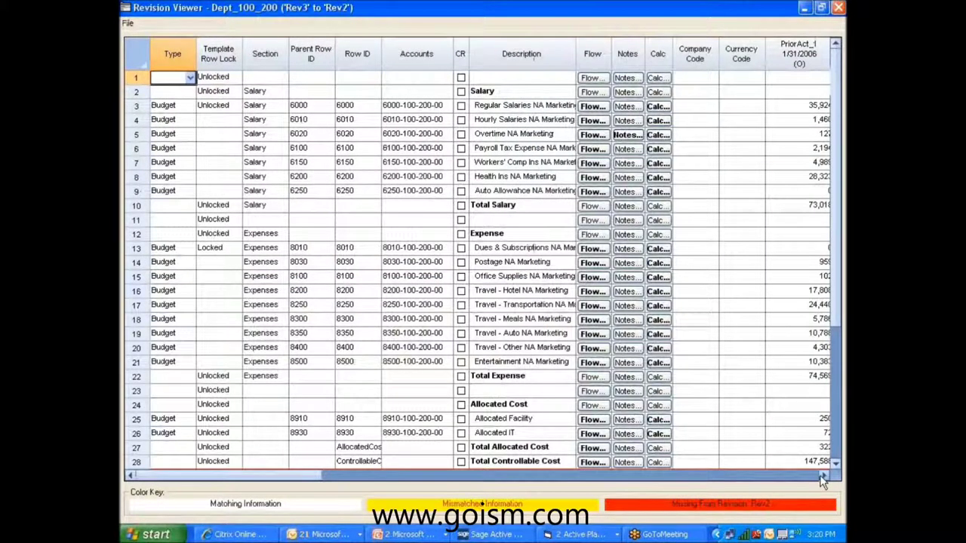
# Bring Budget_1 and the totals into view, with mismatches like 35,000 flagged yellow.
pyautogui.click(822, 480)
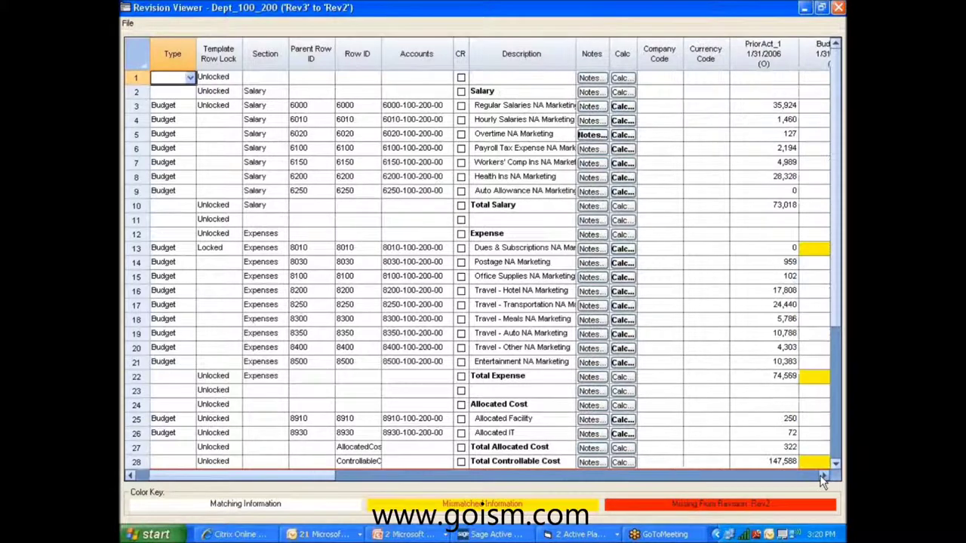
pyautogui.click(823, 480)
pyautogui.click(823, 480)
pyautogui.click(822, 480)
pyautogui.click(823, 480)
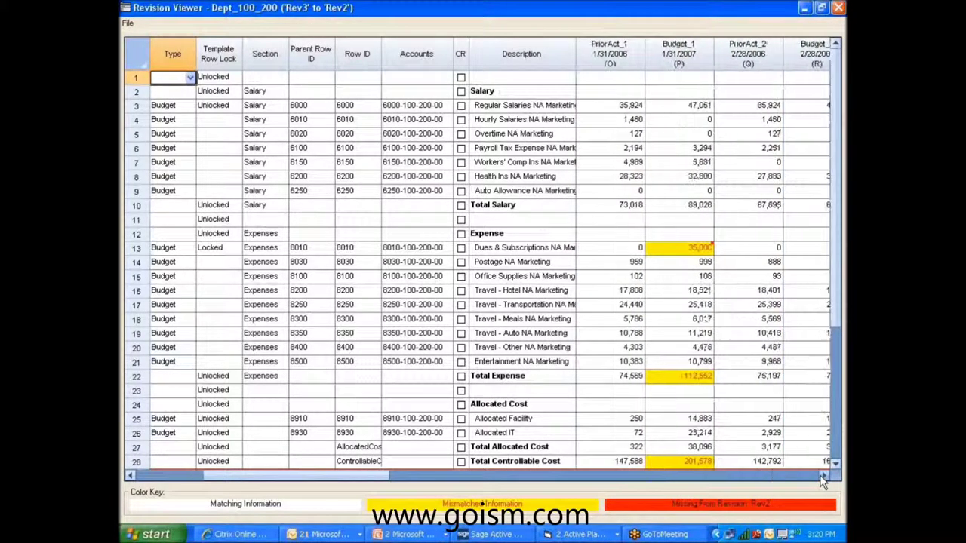
pyautogui.click(836, 259)
pyautogui.moveTo(839, 265); pyautogui.dragTo(842, 308)
pyautogui.moveTo(663, 174)
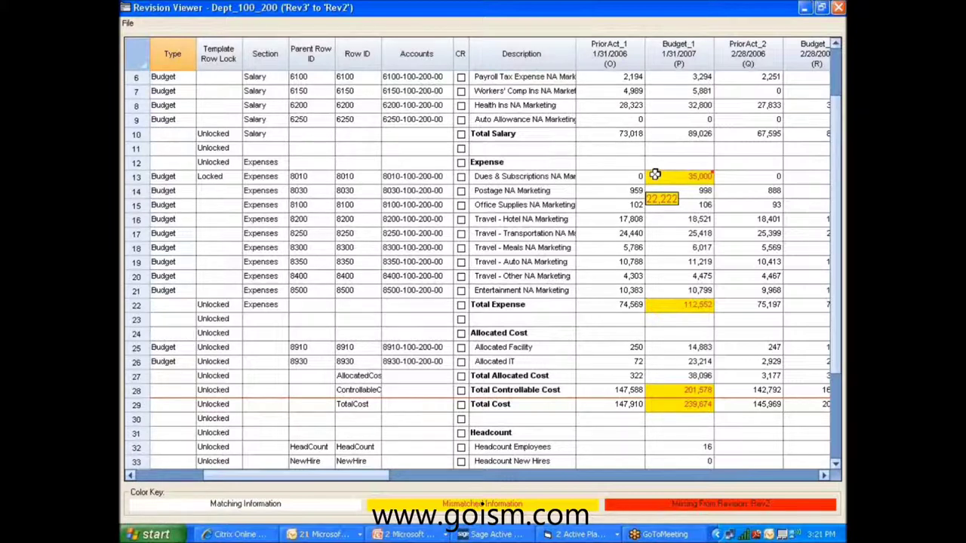
pyautogui.moveTo(652, 304)
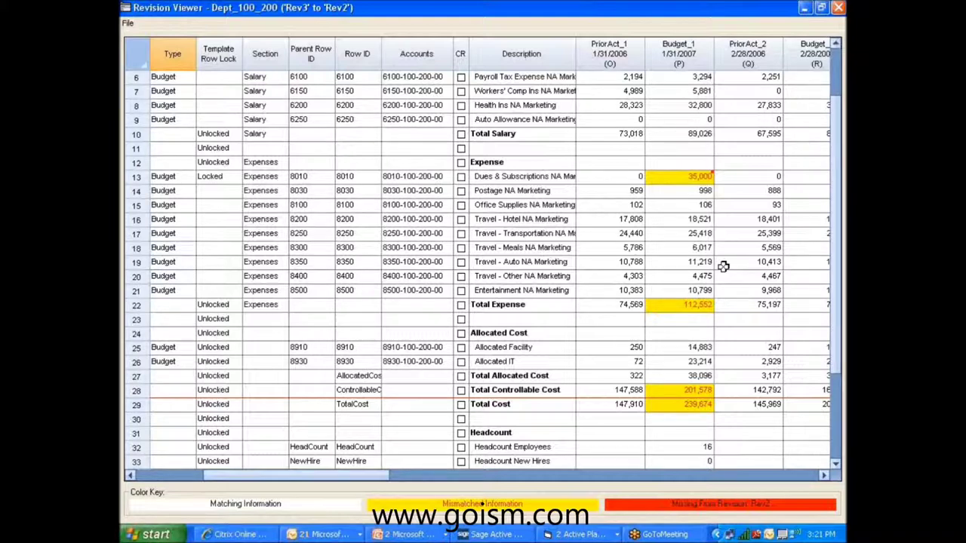
# Close the Revision Viewer and open the sheet's user security settings.
pyautogui.click(838, 7)
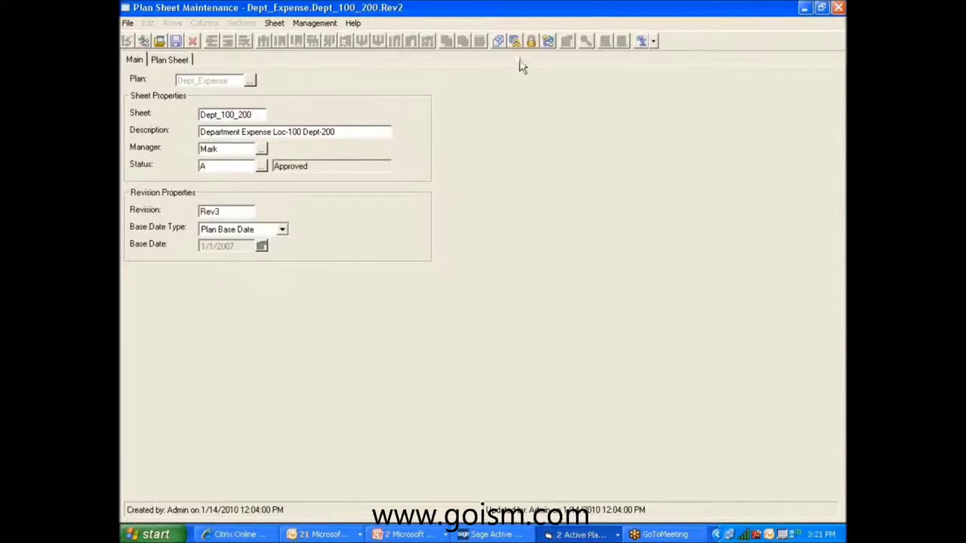
pyautogui.click(529, 43)
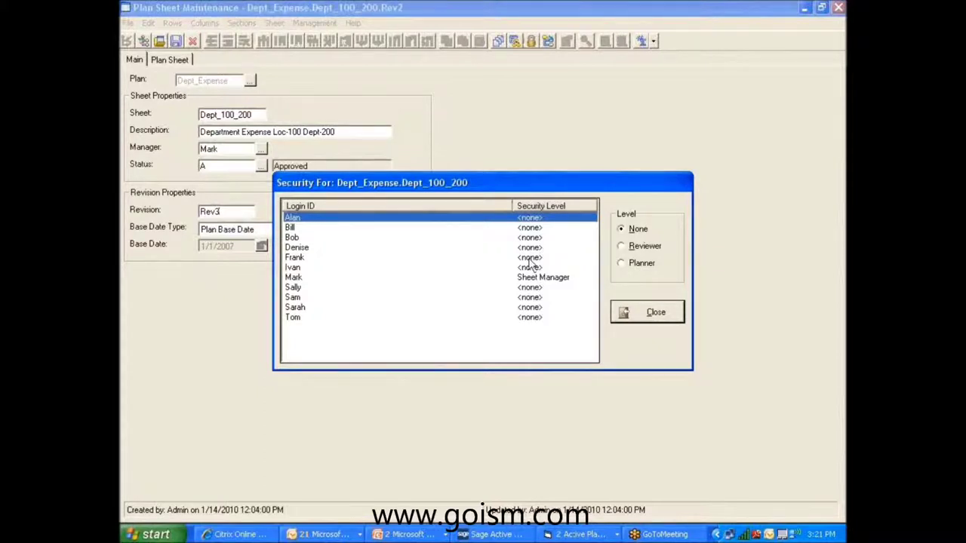
pyautogui.click(301, 228)
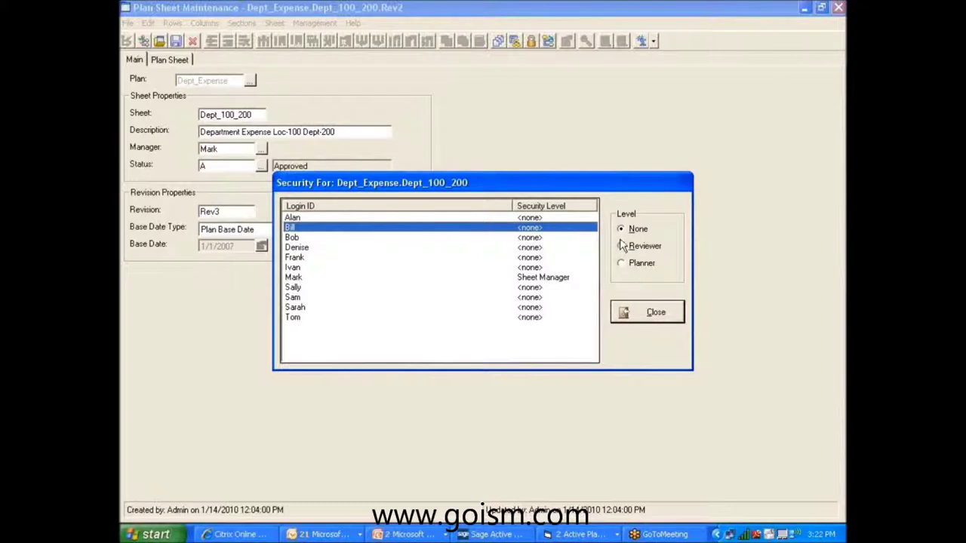
# Give one login Reviewer access and another Planner access to Dept_100_200.
pyautogui.click(524, 239)
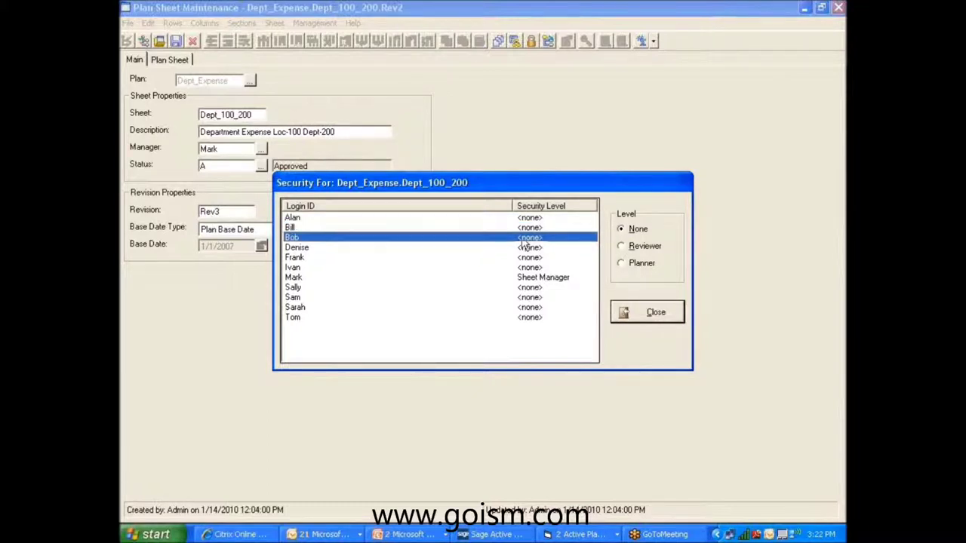
pyautogui.click(640, 249)
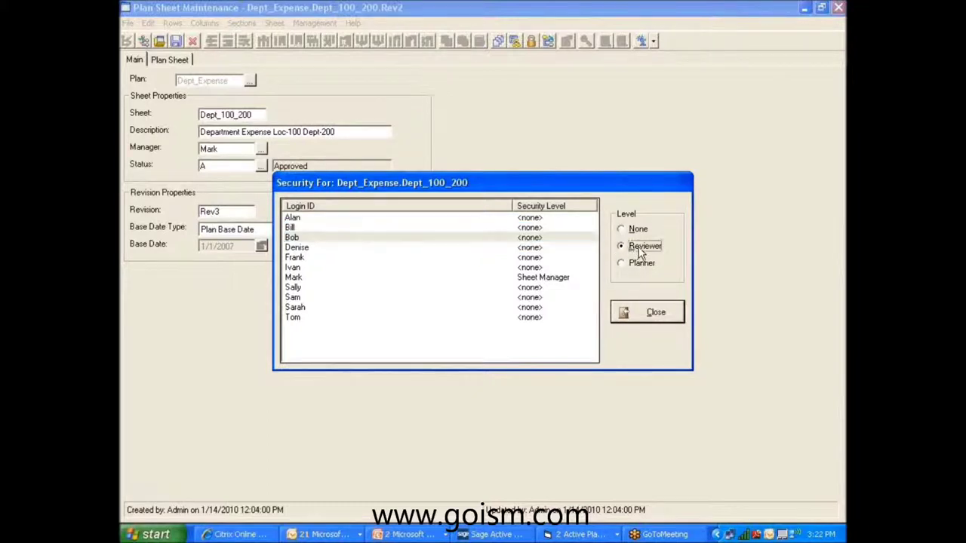
pyautogui.click(539, 249)
pyautogui.click(621, 263)
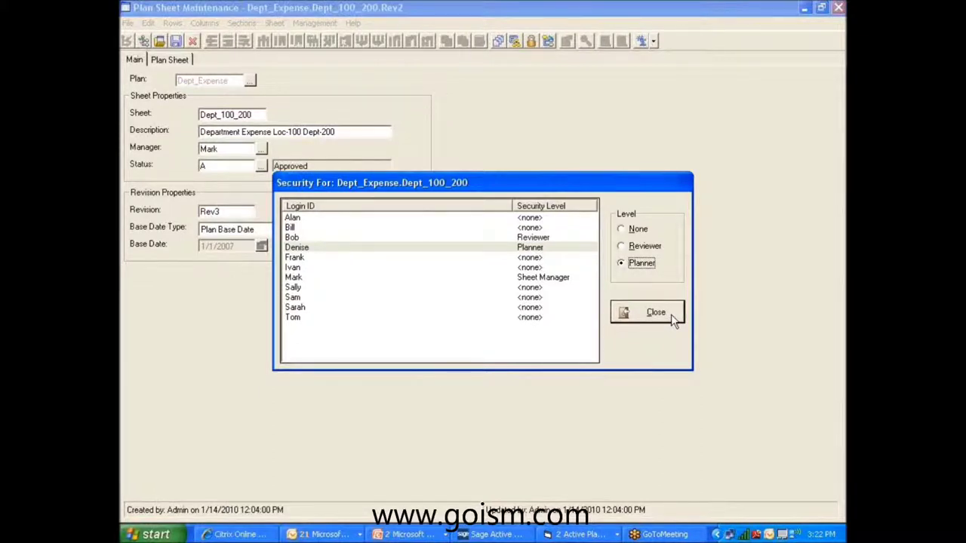
pyautogui.click(655, 312)
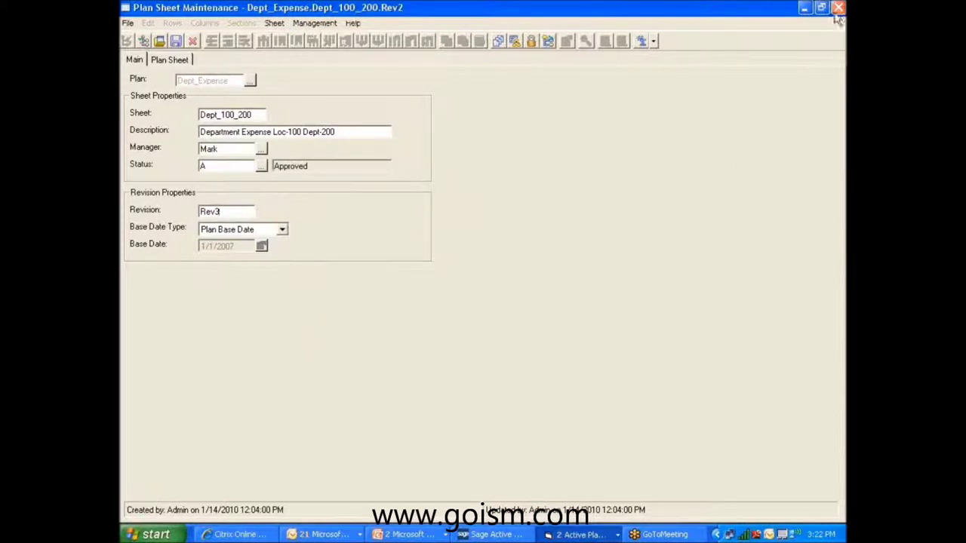
pyautogui.click(571, 537)
# Open Comp_100_100 from ProfitLoss > AllDeptExp > DeptSum_100 > Dept_100_100, maximized.
pyautogui.click(581, 514)
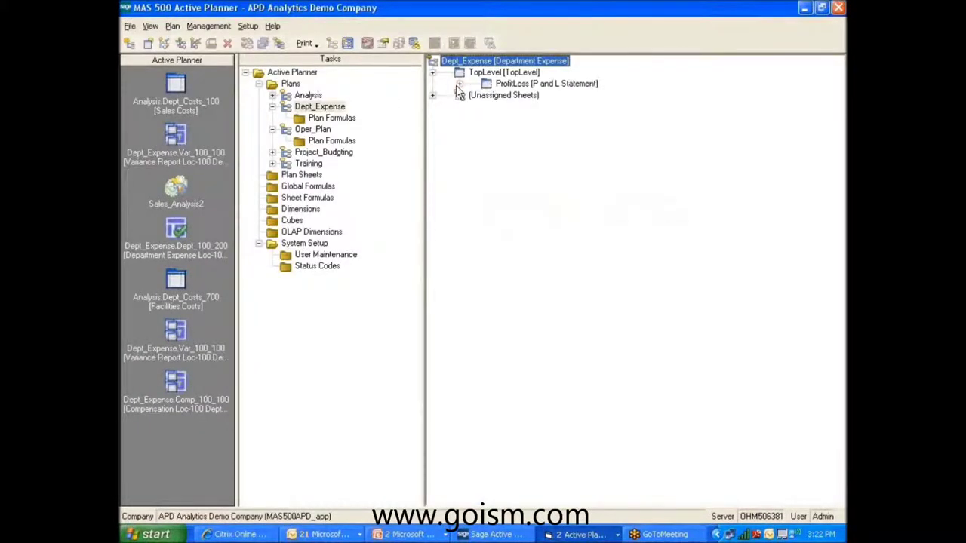
pyautogui.click(458, 85)
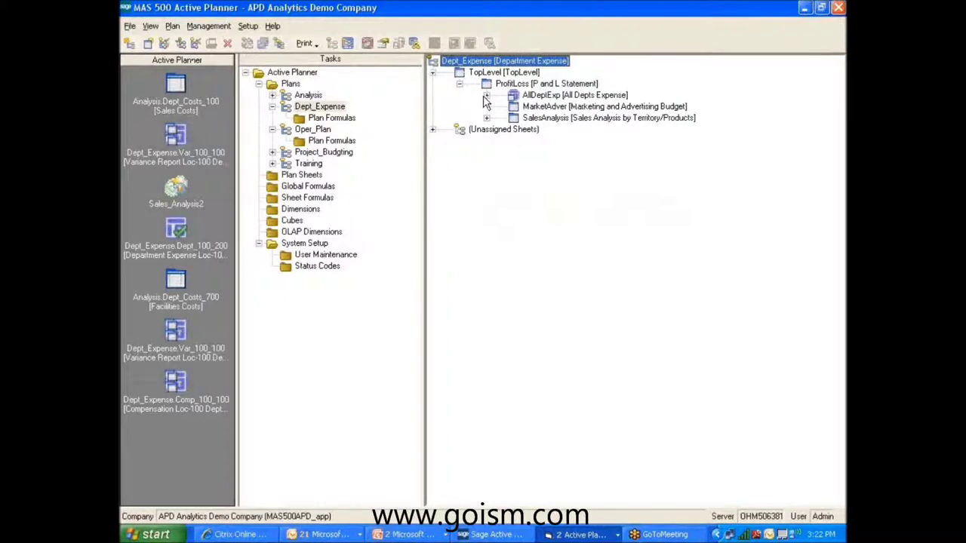
pyautogui.click(486, 96)
pyautogui.click(513, 118)
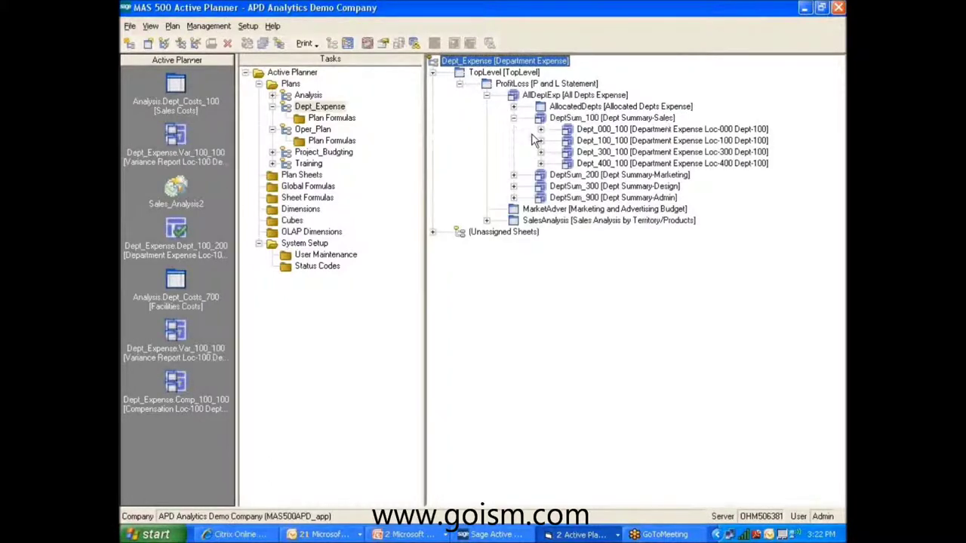
pyautogui.click(540, 140)
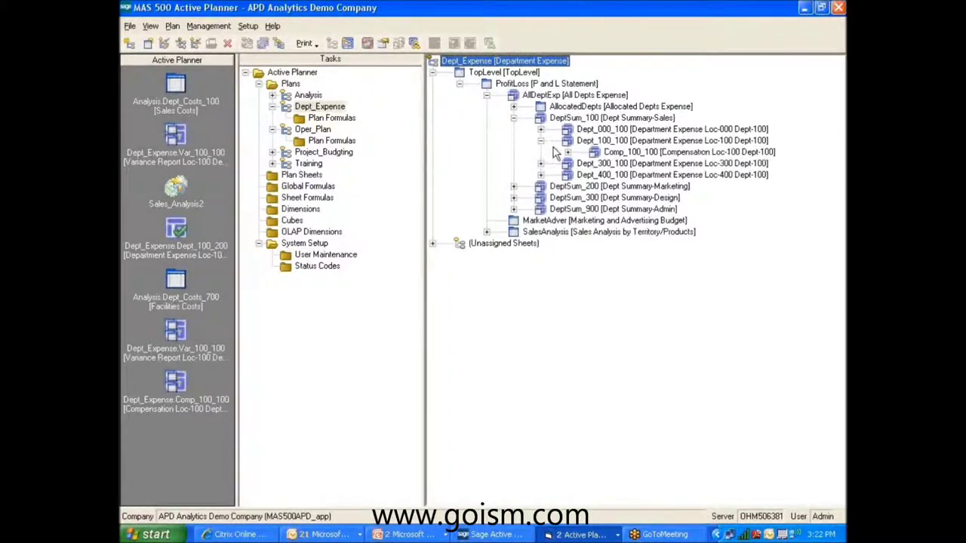
pyautogui.click(602, 154)
pyautogui.doubleClick(603, 153)
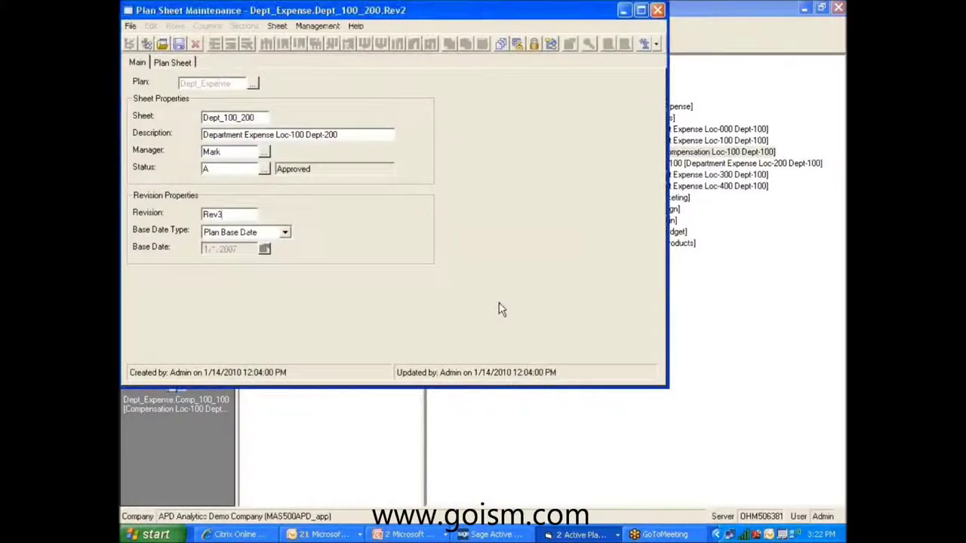
pyautogui.click(641, 10)
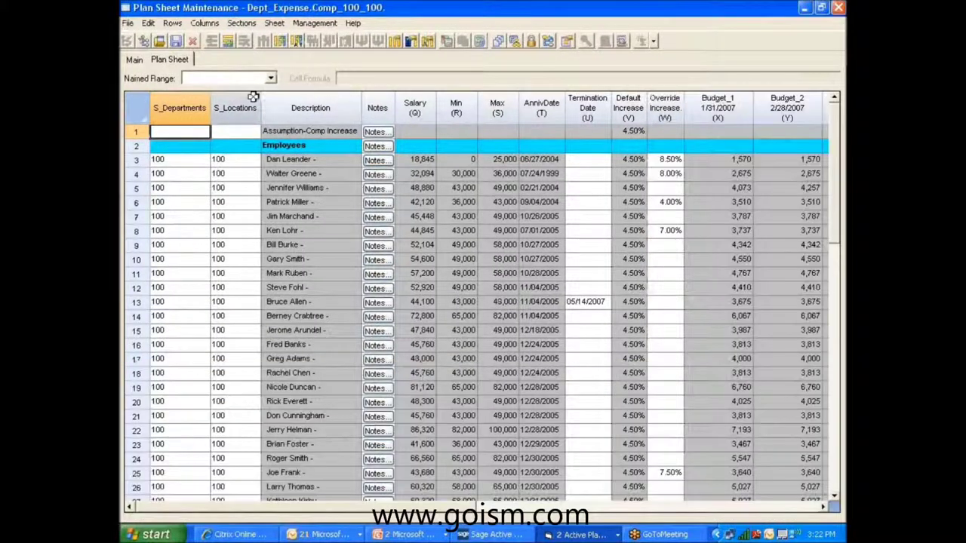
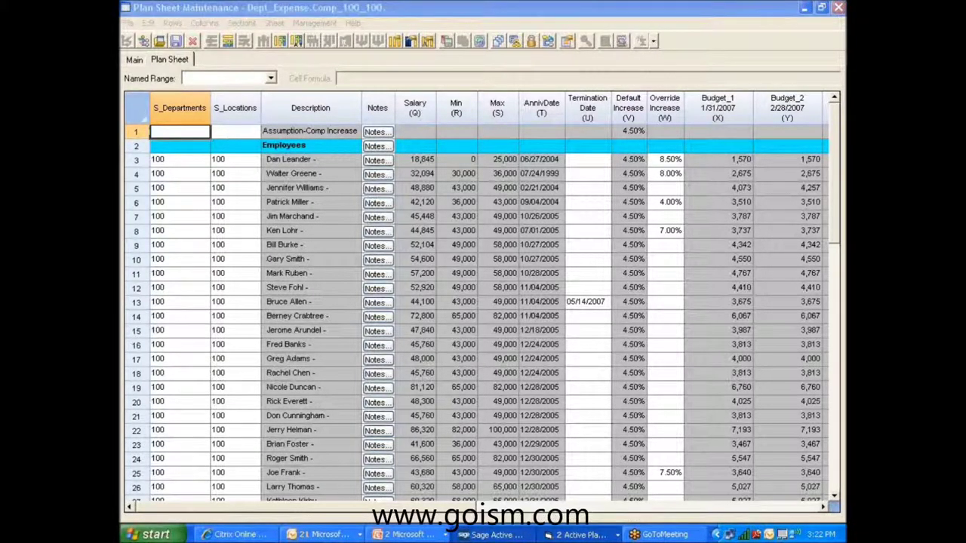
# Go back to the main Active Planner window and show the Dimensions list, Blank through Vendors.
pyautogui.click(494, 534)
pyautogui.click(581, 534)
pyautogui.click(564, 516)
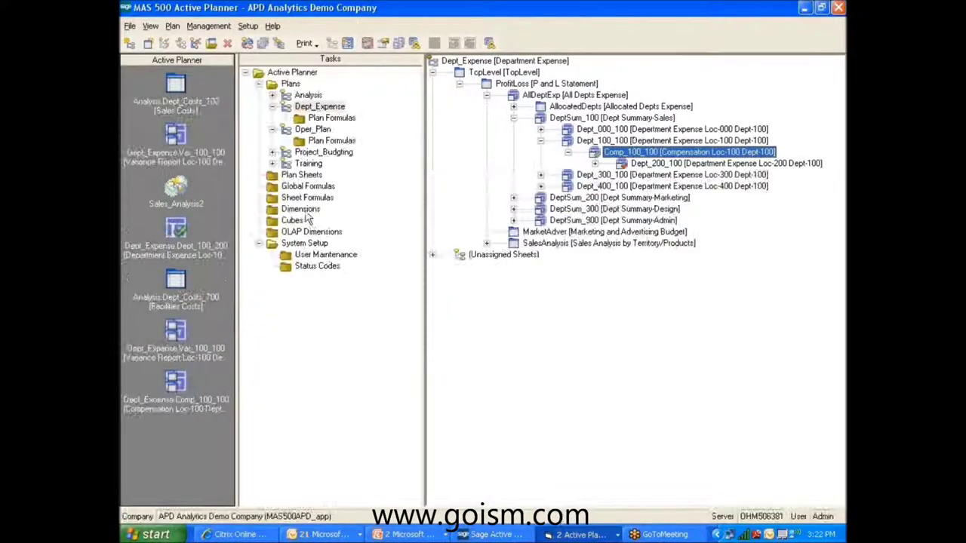
pyautogui.click(301, 210)
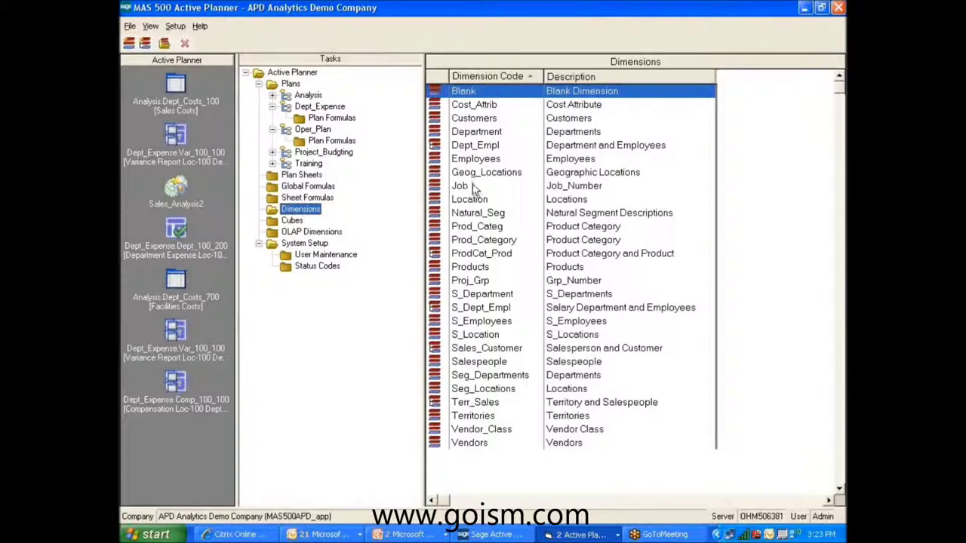
pyautogui.click(501, 159)
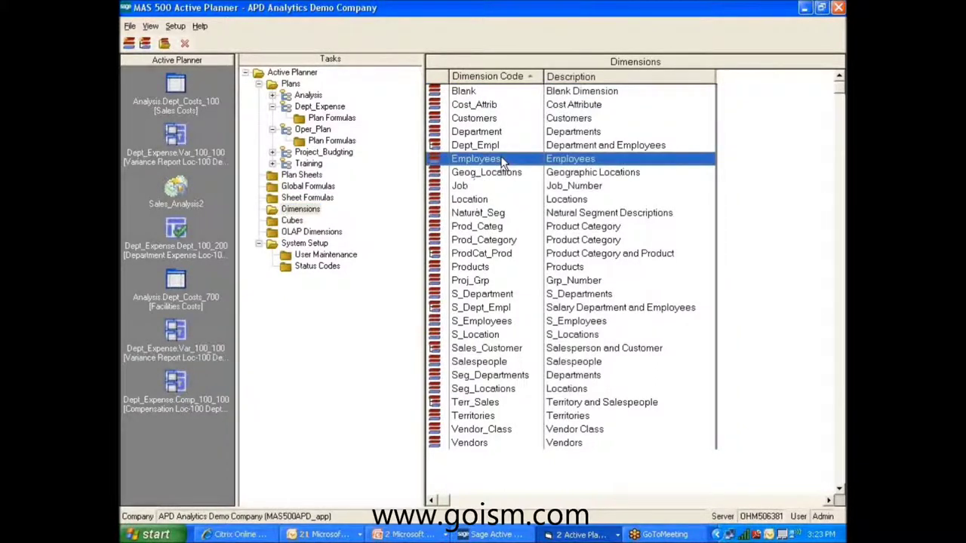
pyautogui.doubleClick(501, 159)
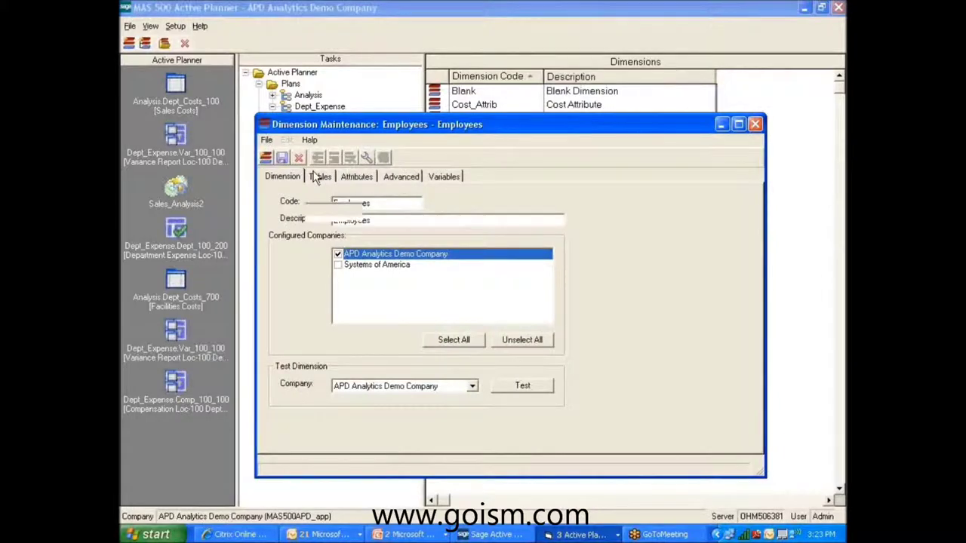
pyautogui.click(319, 176)
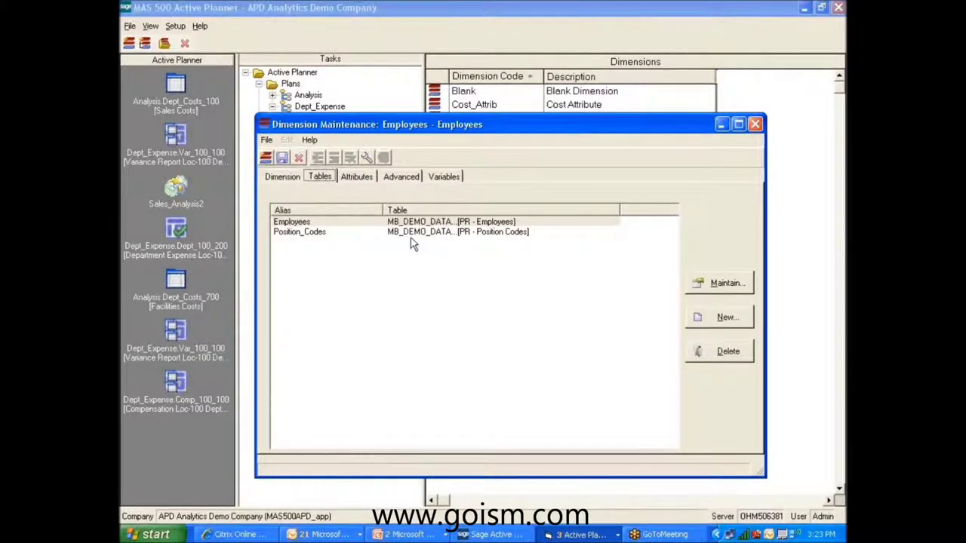
pyautogui.click(362, 176)
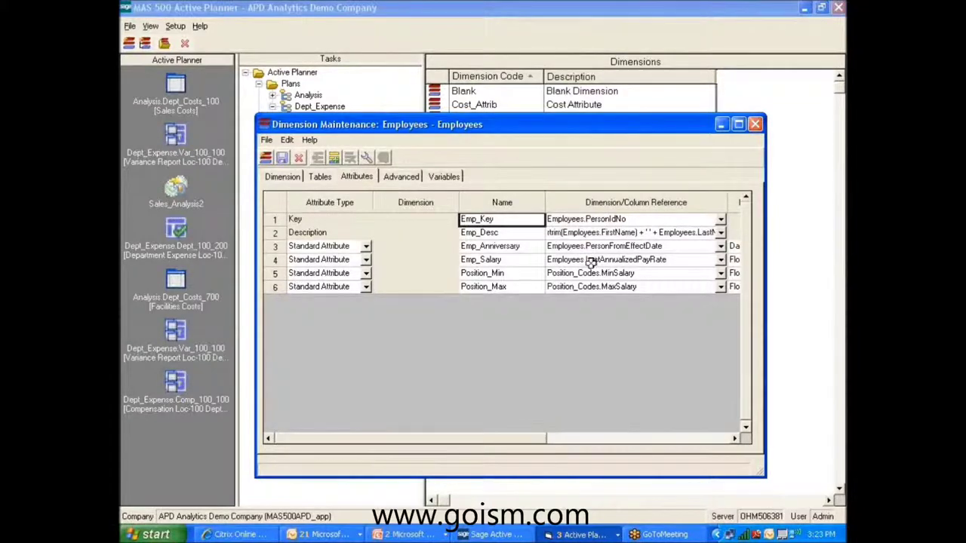
pyautogui.click(755, 124)
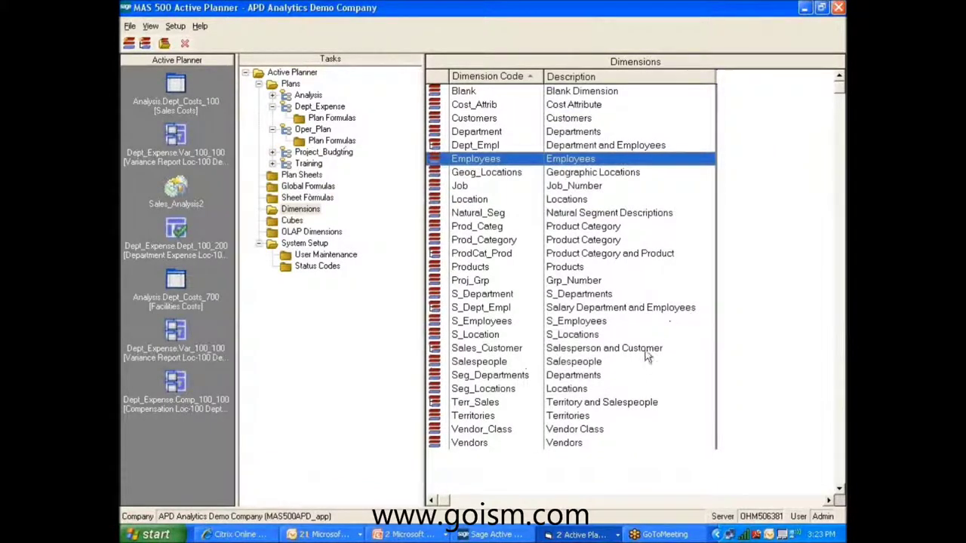
pyautogui.click(580, 534)
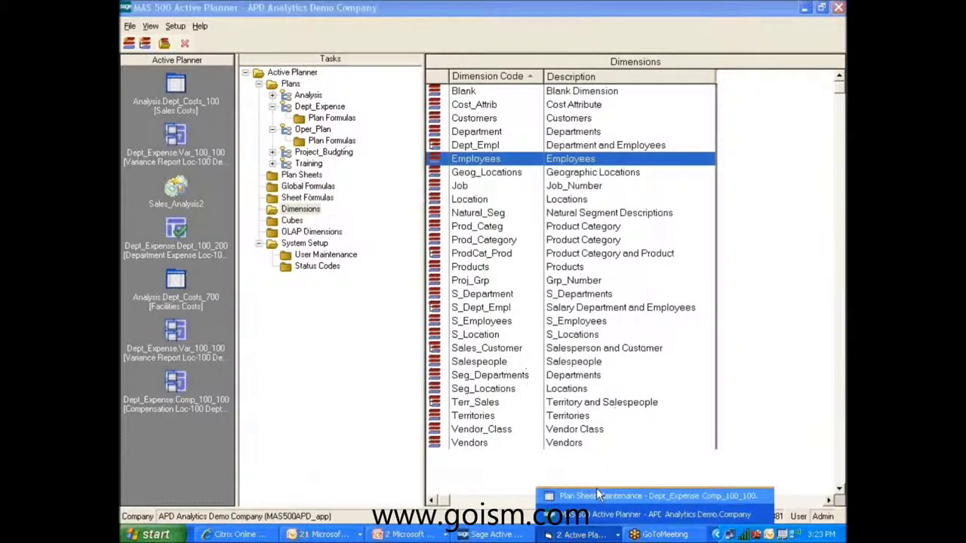
# Review the Emp section's ranges of Dept_Expense.Comp_100_100 in Section Manager, then close it.
pyautogui.click(596, 496)
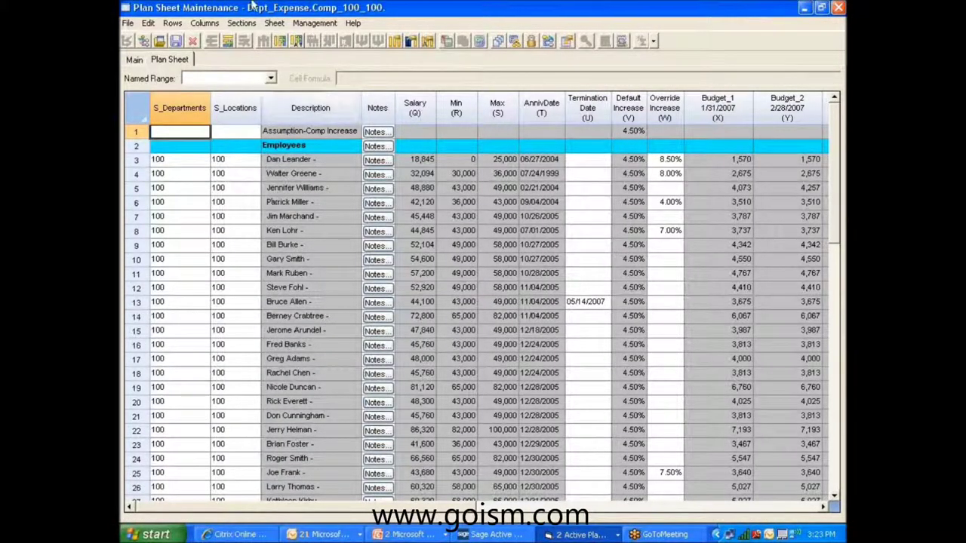
pyautogui.click(241, 23)
pyautogui.click(272, 81)
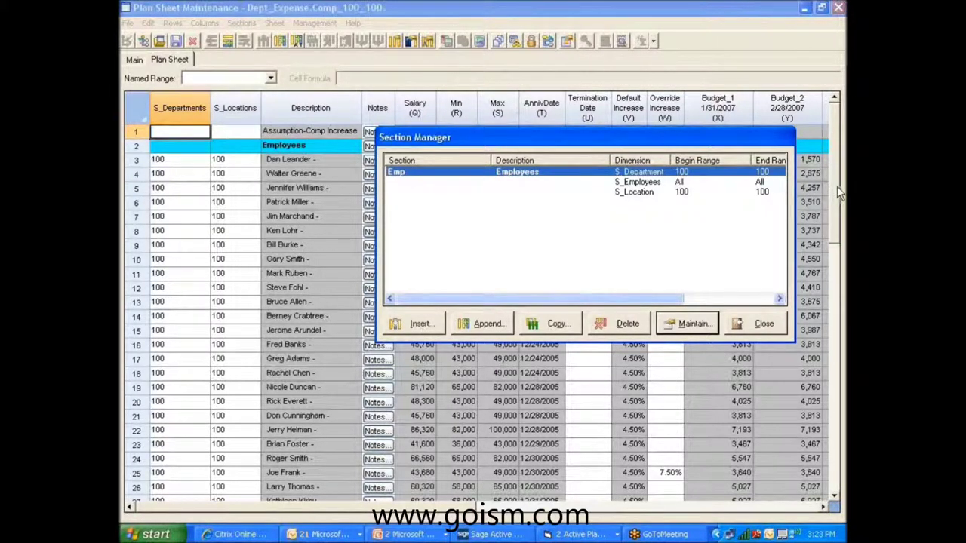
pyautogui.click(837, 186)
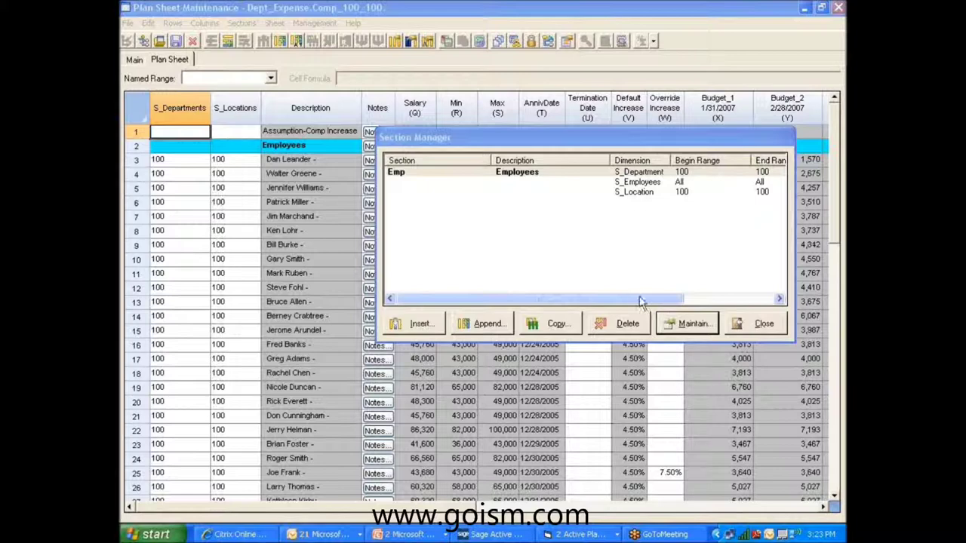
pyautogui.moveTo(575, 146); pyautogui.dragTo(371, 168)
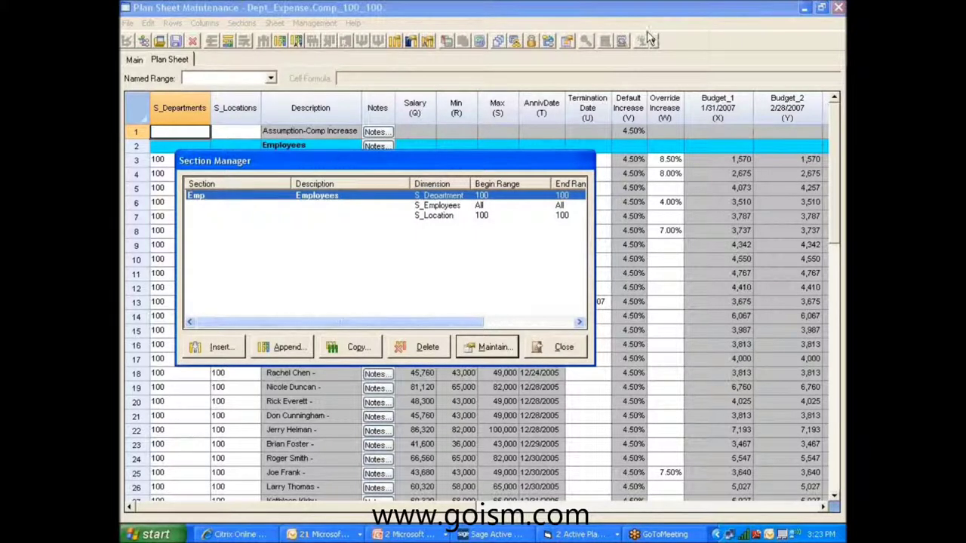
pyautogui.click(608, 256)
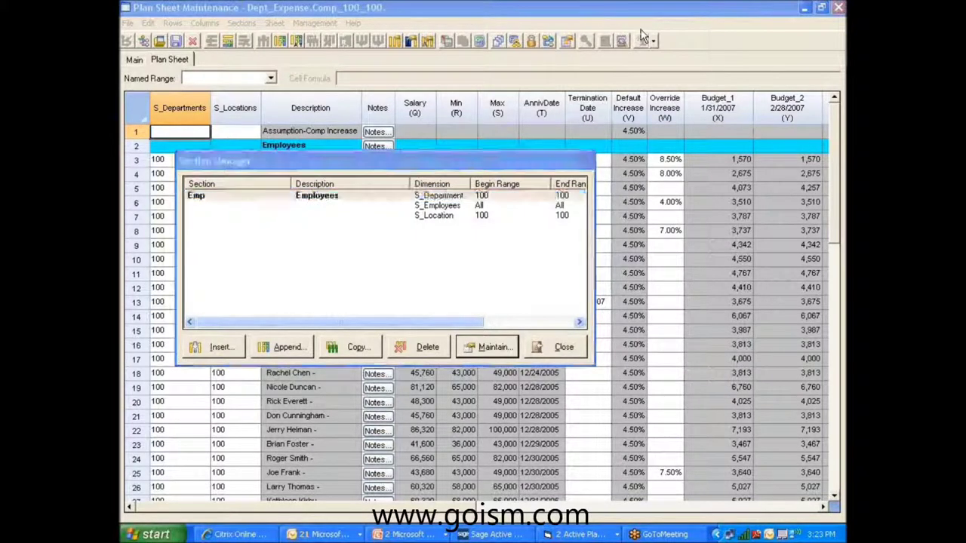
pyautogui.click(562, 350)
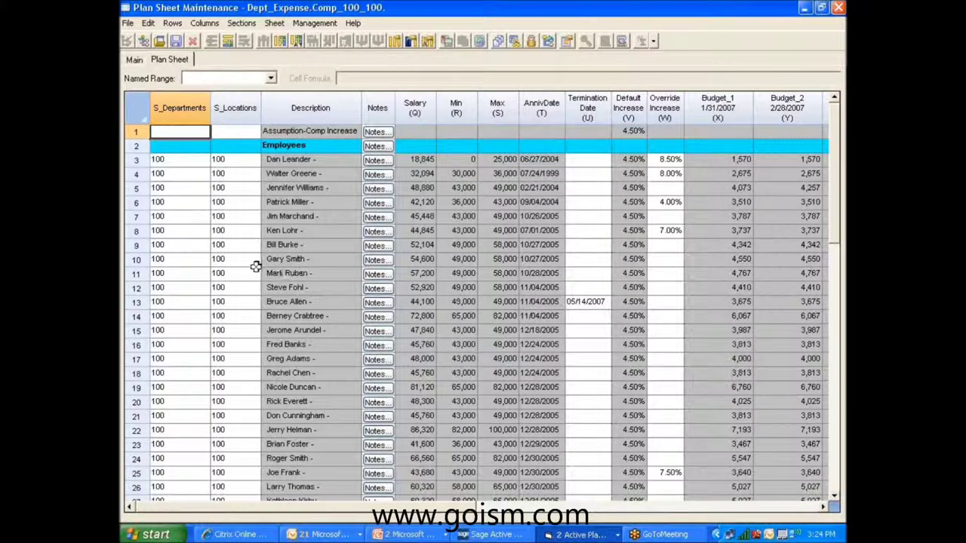
# Review New Hires (Salesman III 45,000, Salesman I 28,000), then switch to the Citrix Online browser.
pyautogui.moveTo(838, 211); pyautogui.dragTo(838, 381)
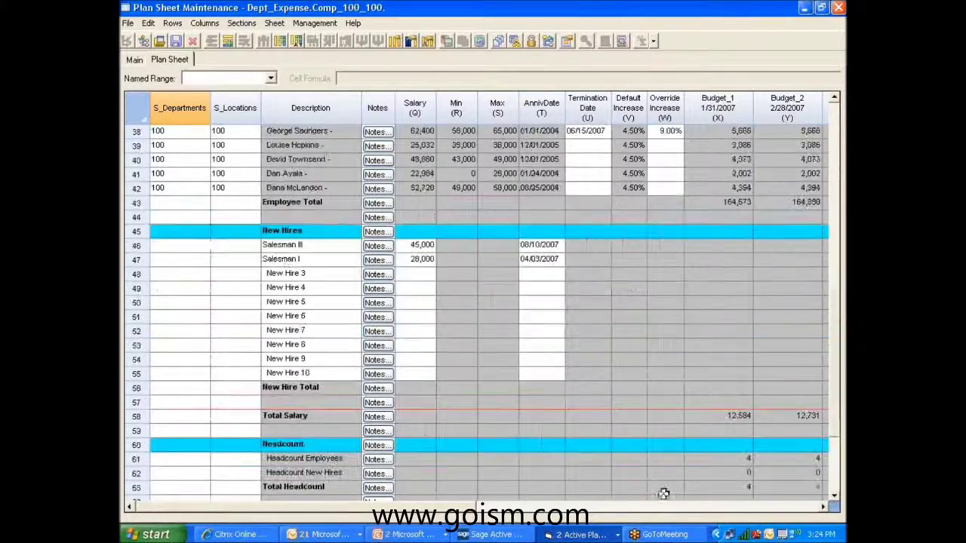
pyautogui.click(285, 273)
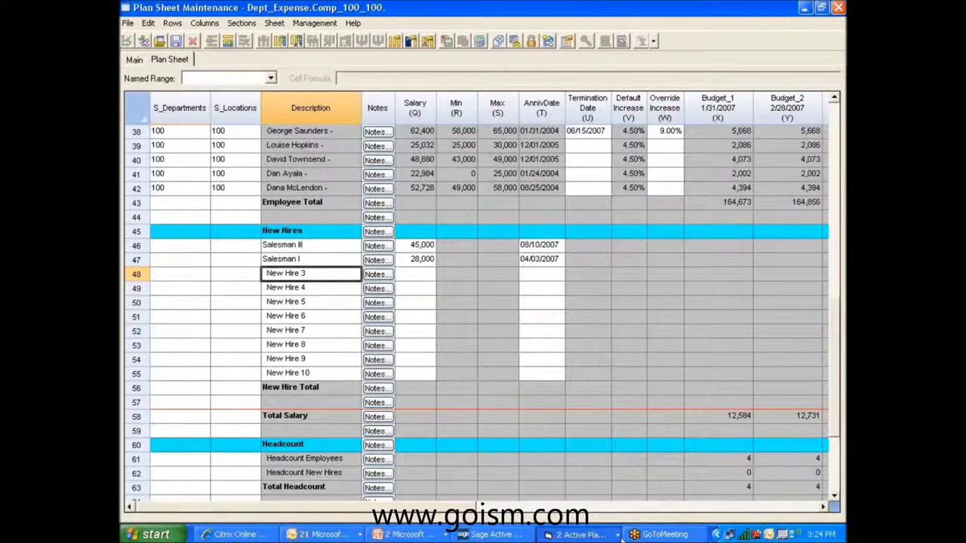
pyautogui.click(588, 533)
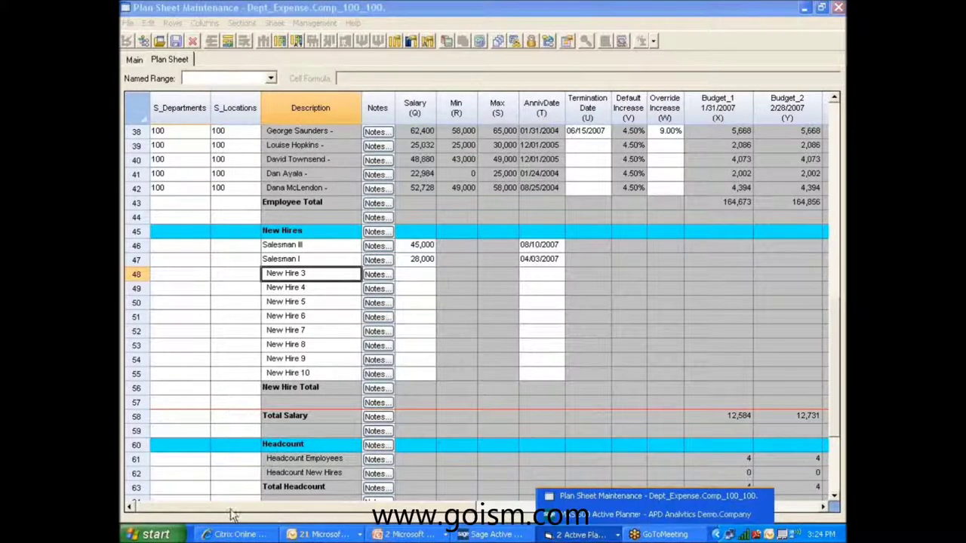
pyautogui.click(221, 535)
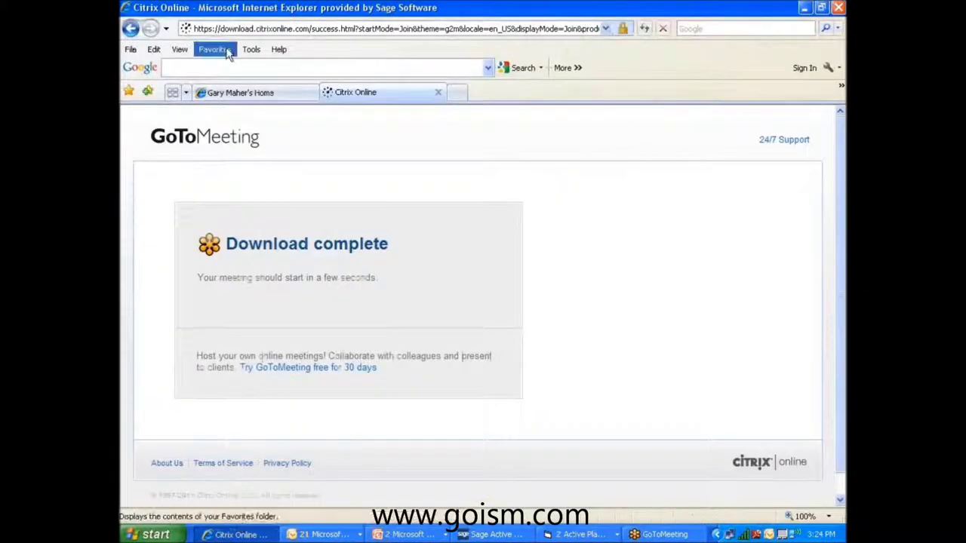
# Open the Mas500WebView favorite and sign in with the password to company APD's WebView.
pyautogui.click(215, 49)
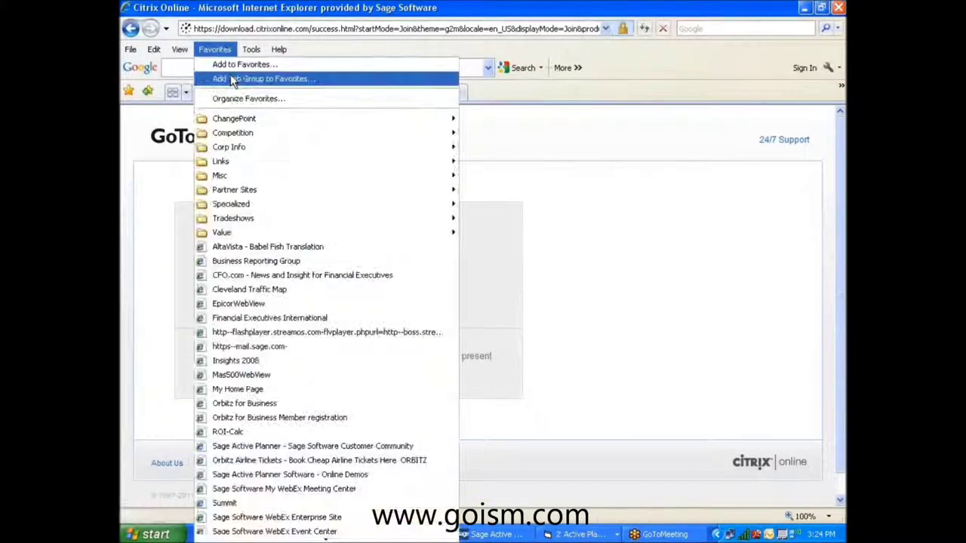
pyautogui.click(254, 374)
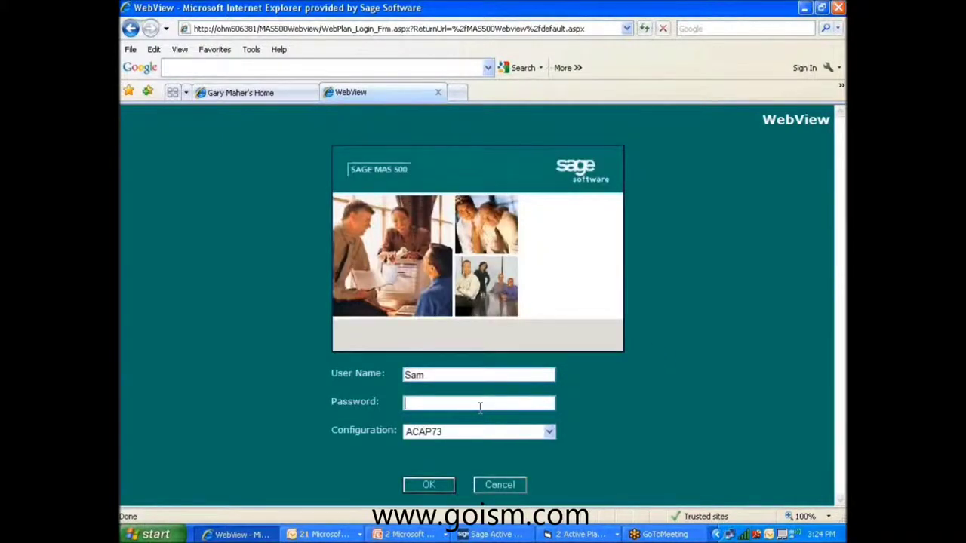
pyautogui.click(426, 488)
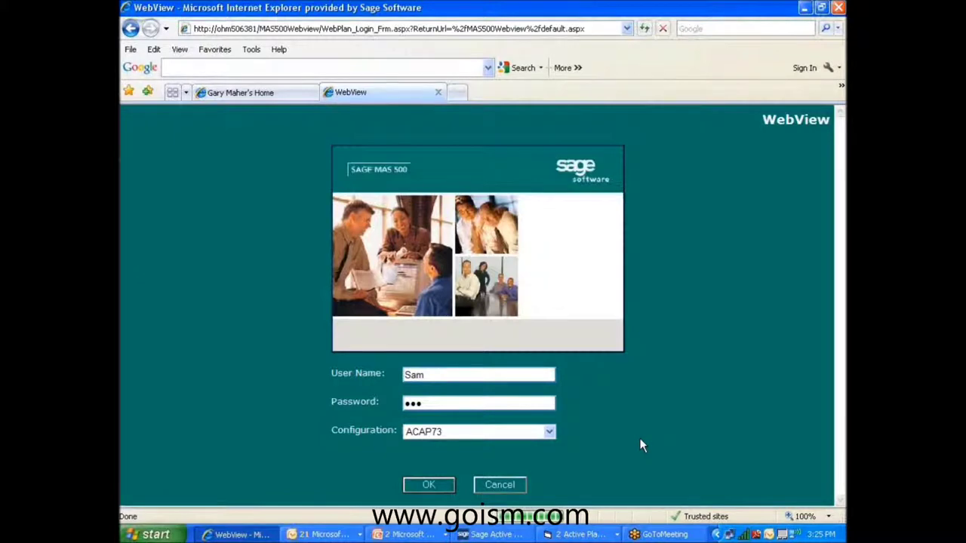
pyautogui.press('Return')
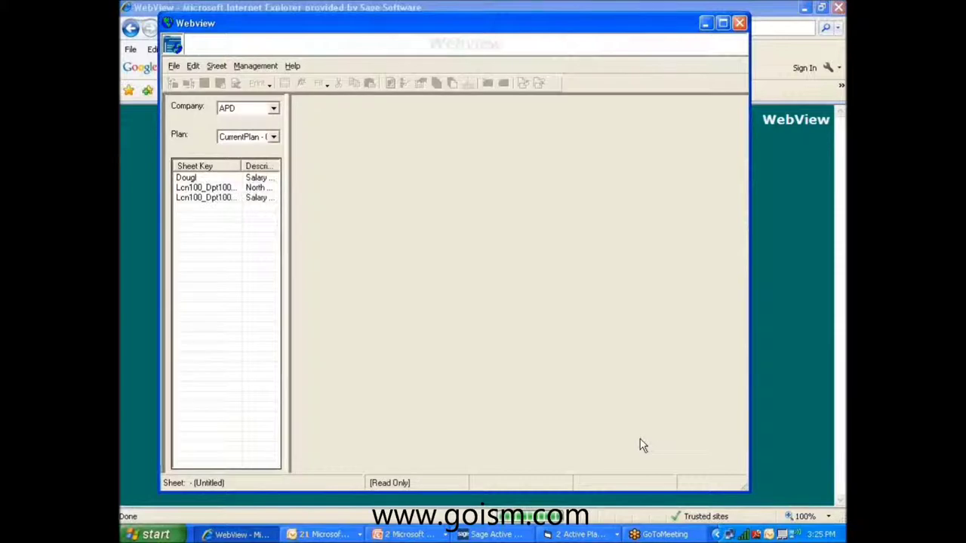
# Maximize WebView, widen the Sheet Key list, and open the Salary - N America - Sales sheet.
pyautogui.click(722, 24)
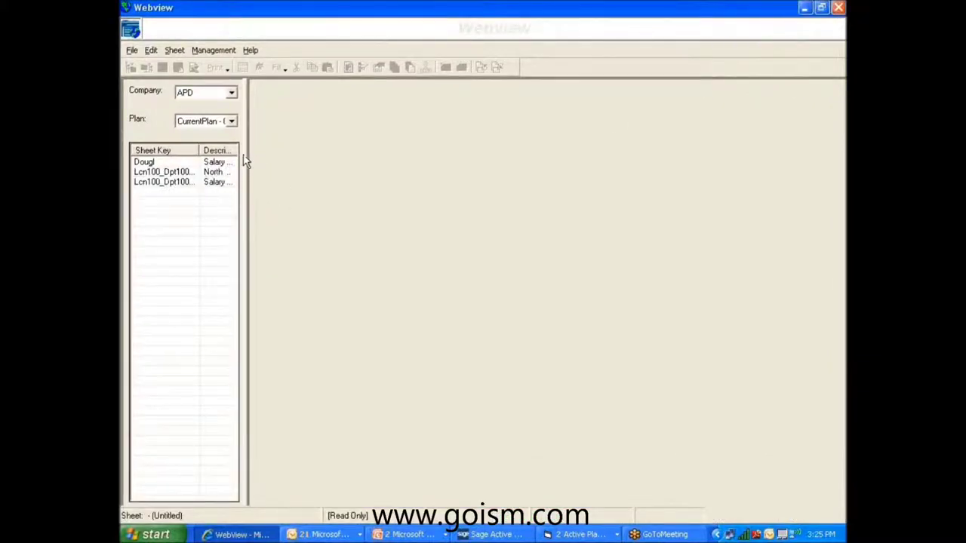
pyautogui.moveTo(244, 161); pyautogui.dragTo(278, 155)
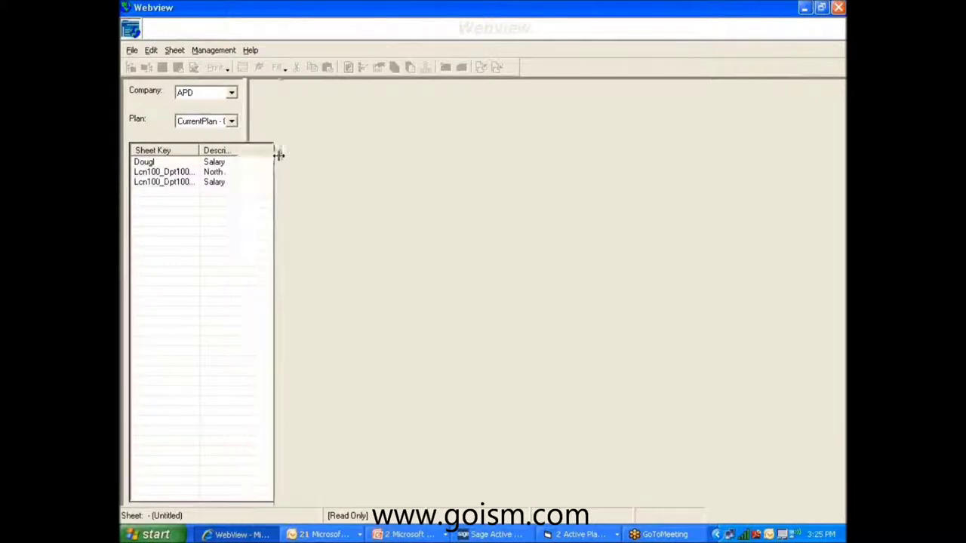
pyautogui.moveTo(279, 188); pyautogui.dragTo(357, 192)
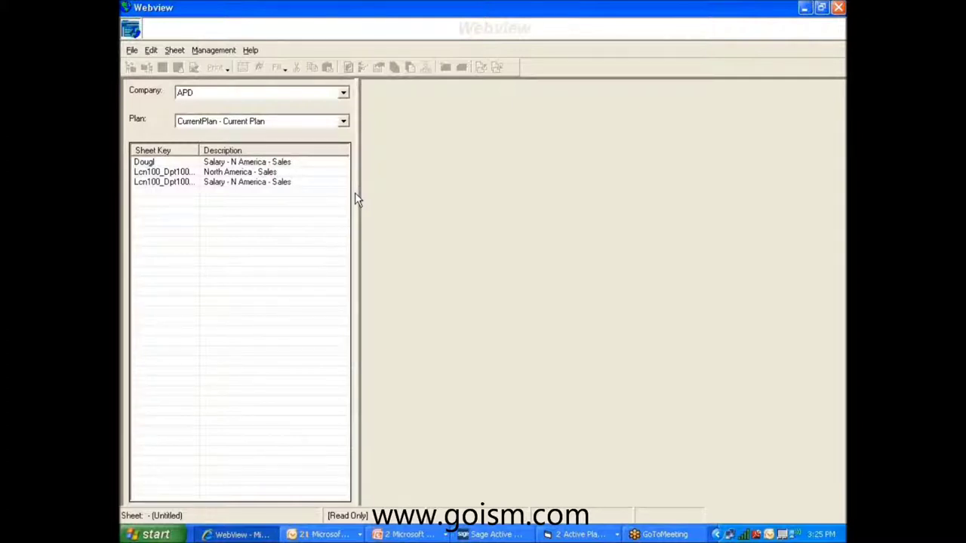
pyautogui.click(265, 166)
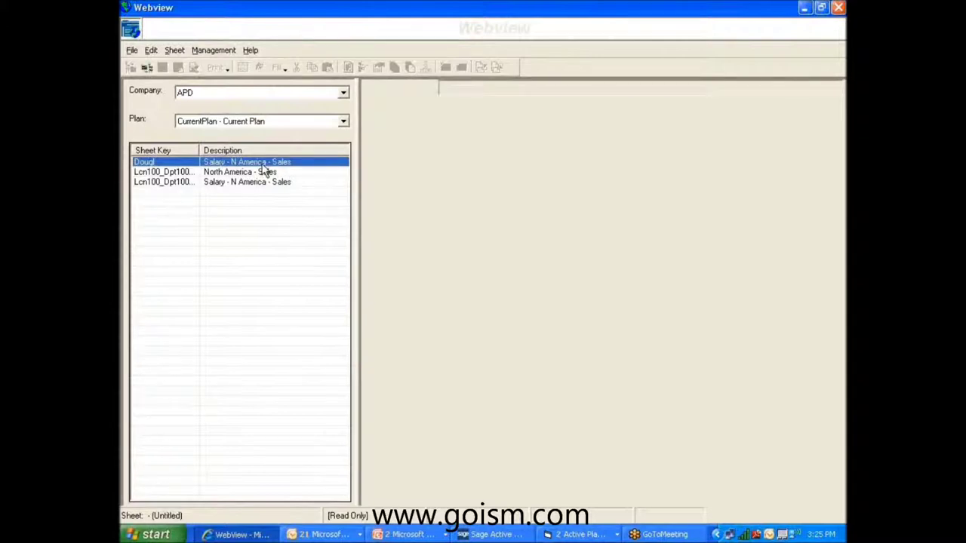
pyautogui.doubleClick(261, 163)
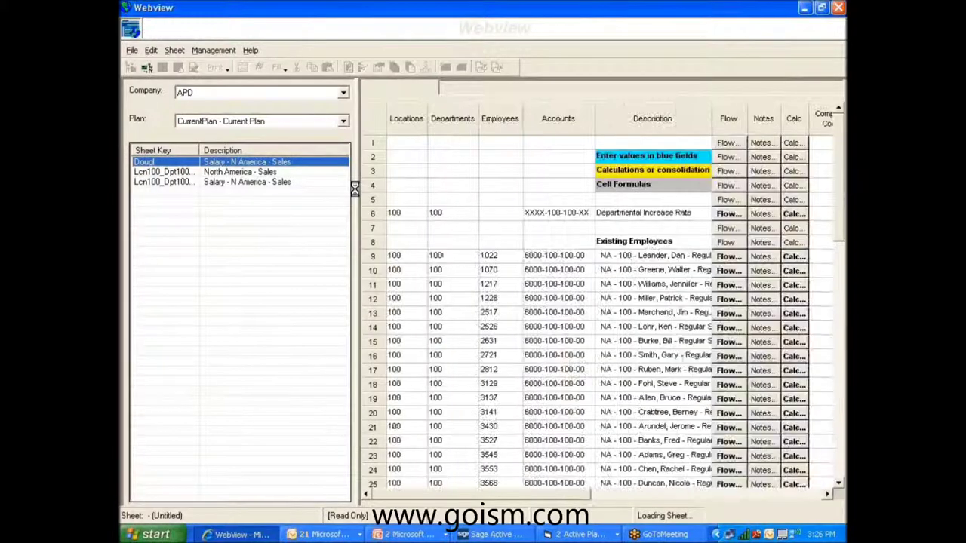
# Set row 15's Override Month to 3 and Override Increase to 4.0 in the Plan columns.
pyautogui.moveTo(362, 218); pyautogui.dragTo(258, 225)
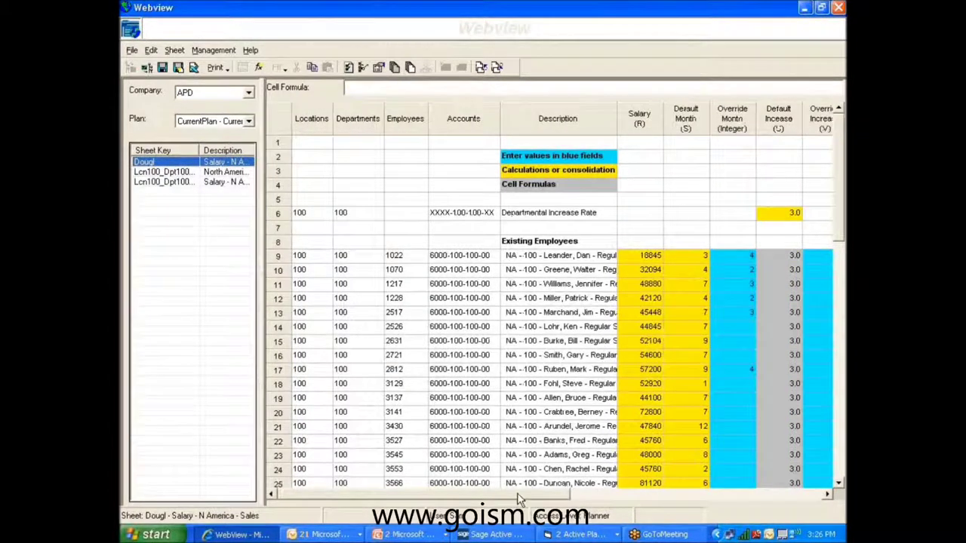
pyautogui.moveTo(533, 503); pyautogui.dragTo(601, 503)
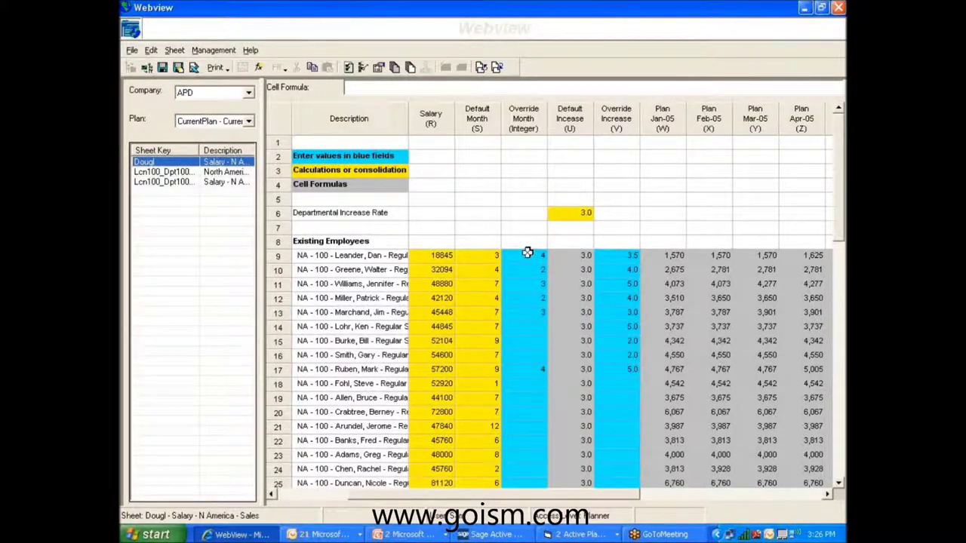
pyautogui.click(432, 270)
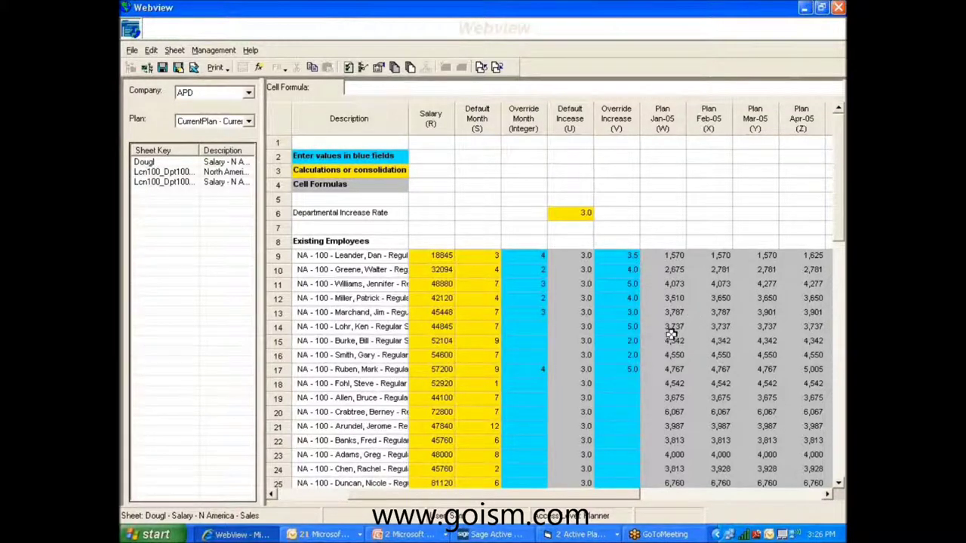
pyautogui.click(519, 343)
pyautogui.write('0')
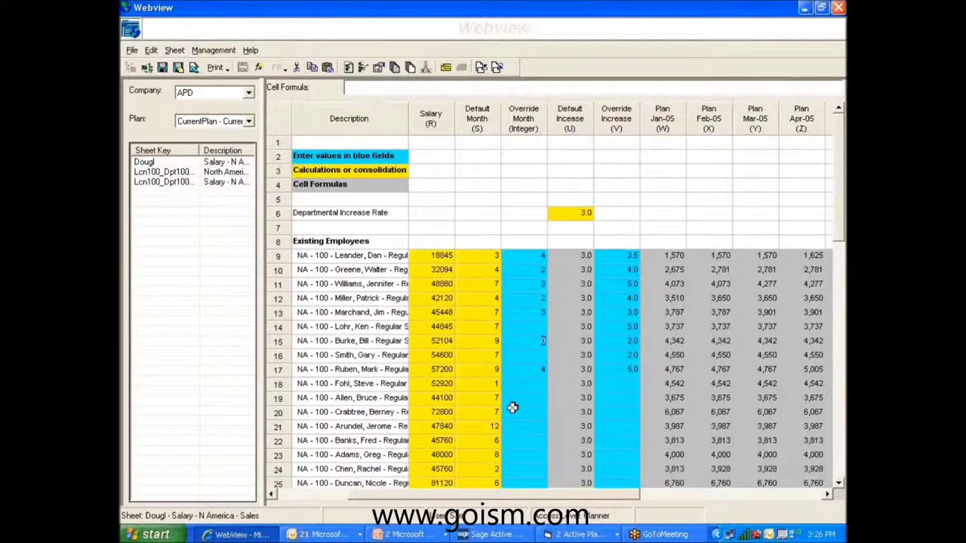
pyautogui.press('Return')
pyautogui.press('Tab')
pyautogui.write('4')
pyautogui.press('Return')
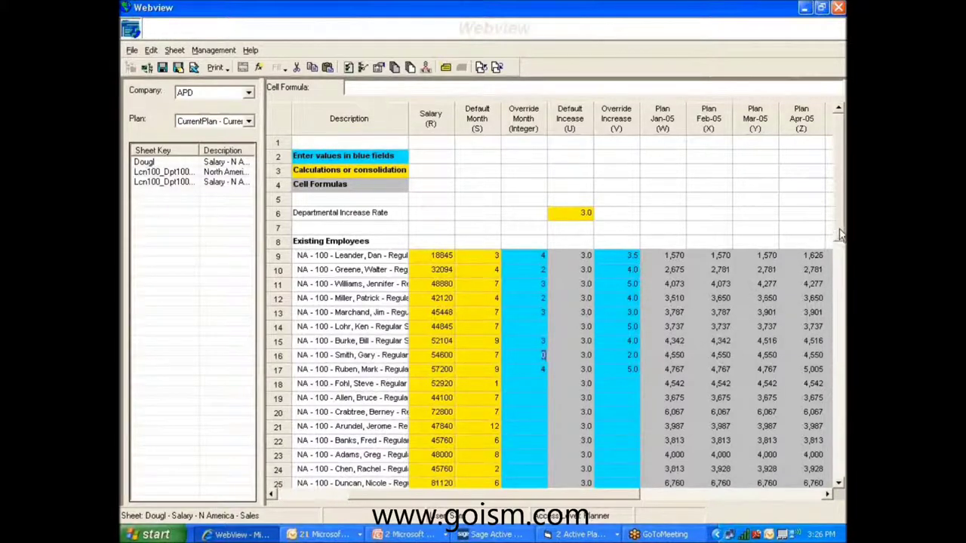
pyautogui.moveTo(839, 236); pyautogui.dragTo(838, 462)
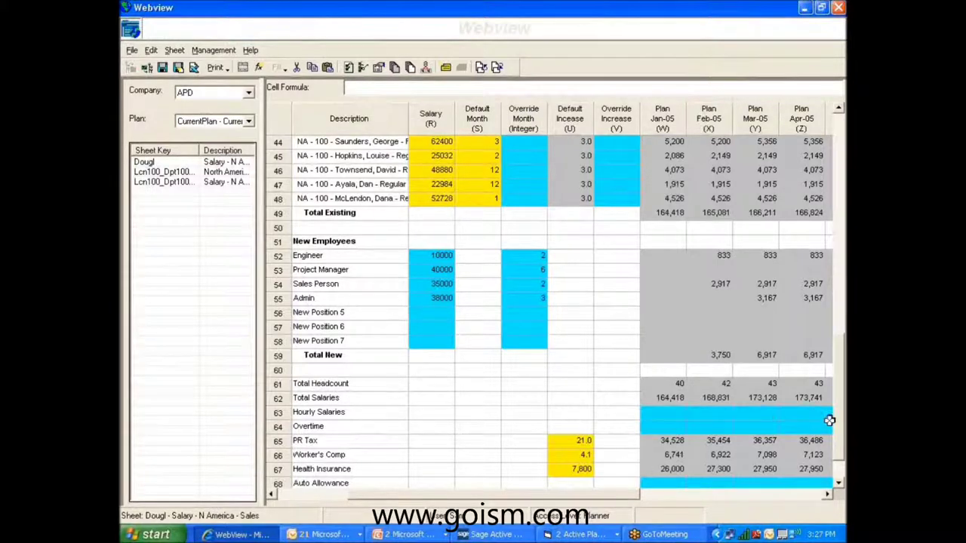
# Scroll to Total Payroll Related Exp, then return to the Active Planner window.
pyautogui.scroll(-1, 809, 411)
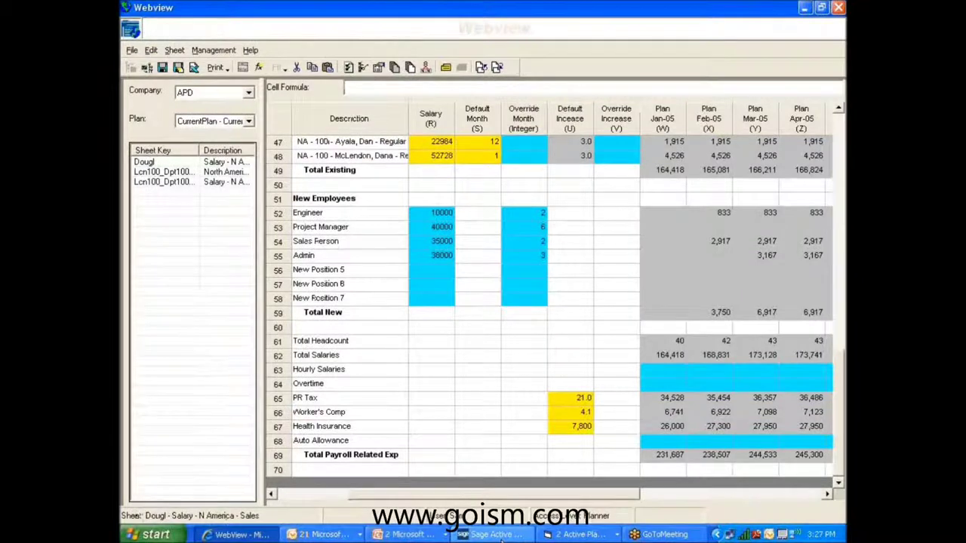
pyautogui.click(494, 534)
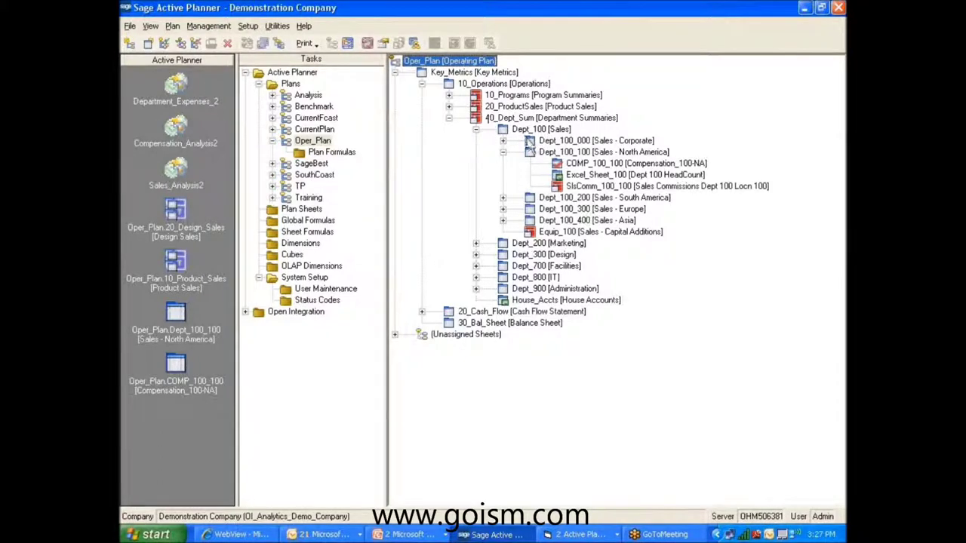
# Open the Dept_100 Sales plan sheet full-screen and scroll through it.
pyautogui.click(520, 132)
pyautogui.doubleClick(520, 133)
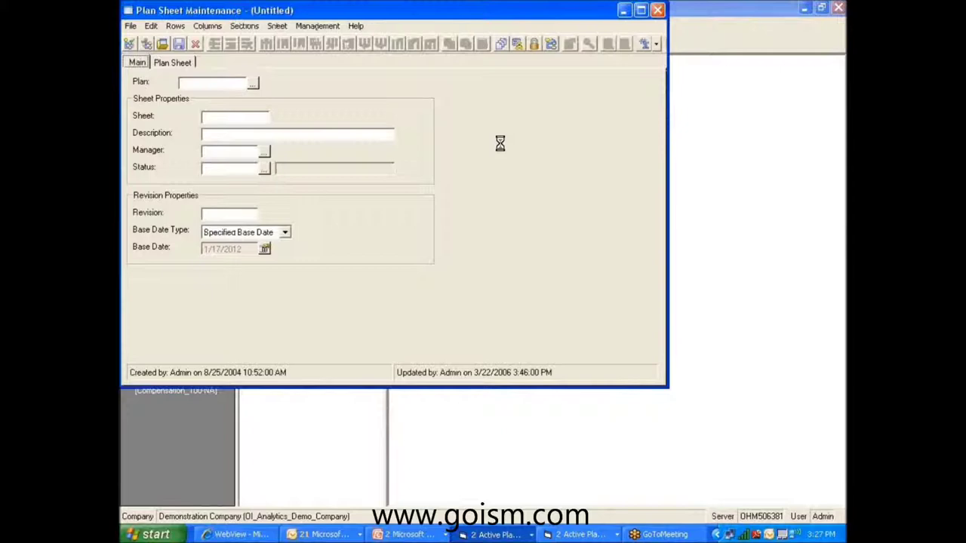
pyautogui.click(641, 9)
pyautogui.moveTo(836, 302); pyautogui.dragTo(836, 309)
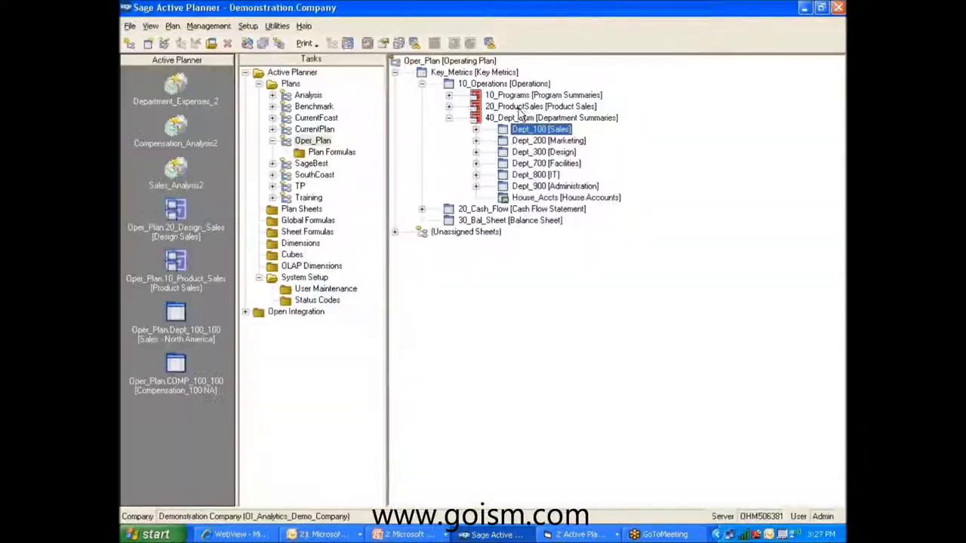
# Open the 40_Dept_Sum department summaries sheet full-screen, then close it.
pyautogui.doubleClick(497, 121)
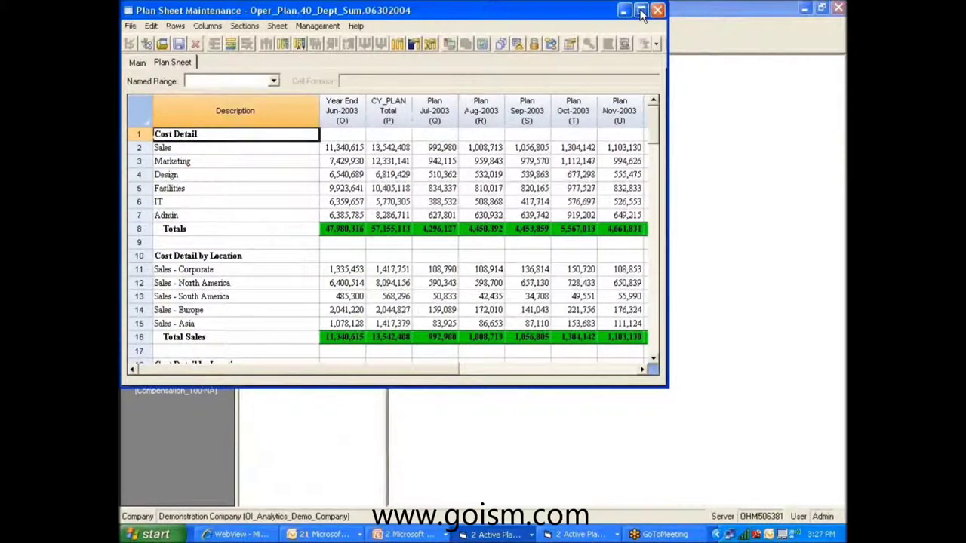
pyautogui.click(641, 10)
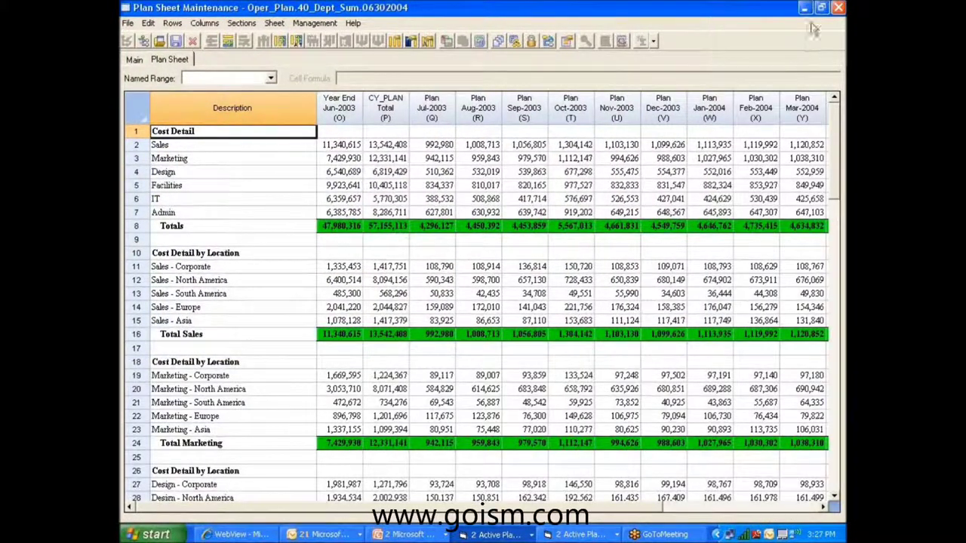
pyautogui.click(838, 7)
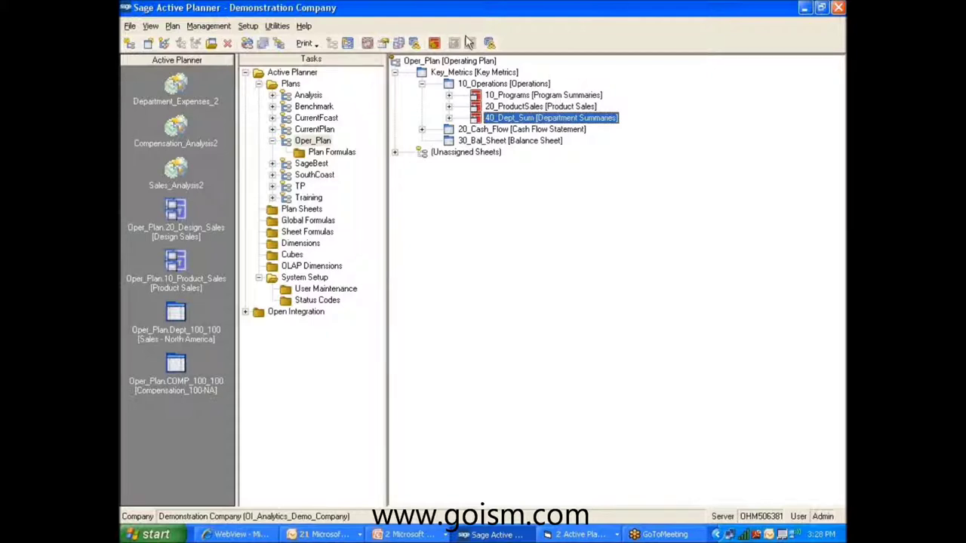
# Open the 20_ProductSales rollup sheet to check its regional SALES totals, then close it.
pyautogui.click(506, 106)
pyautogui.click(449, 118)
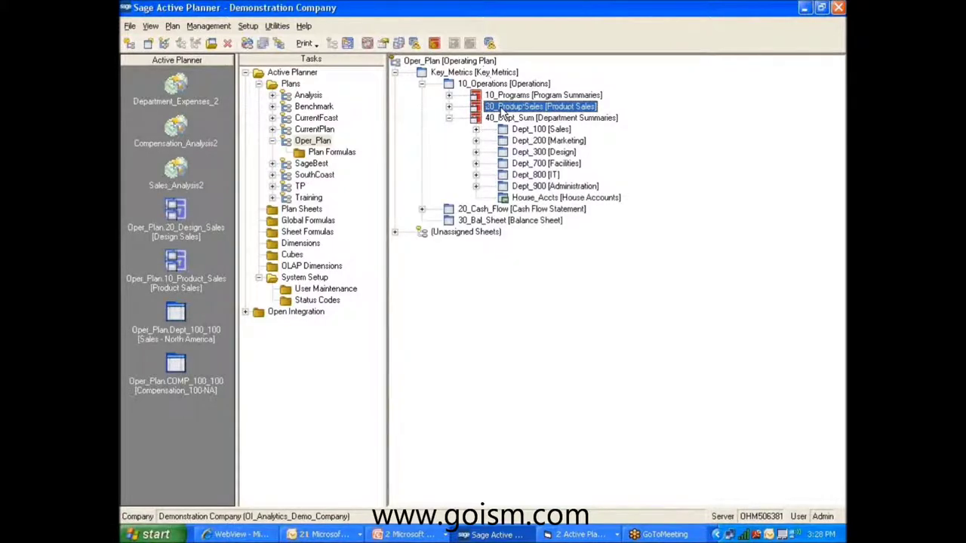
pyautogui.doubleClick(500, 112)
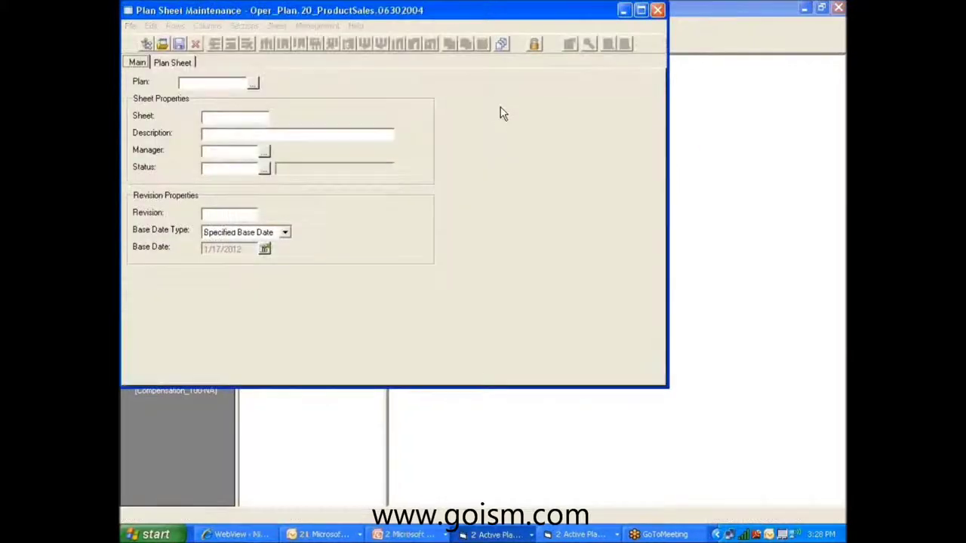
pyautogui.click(658, 10)
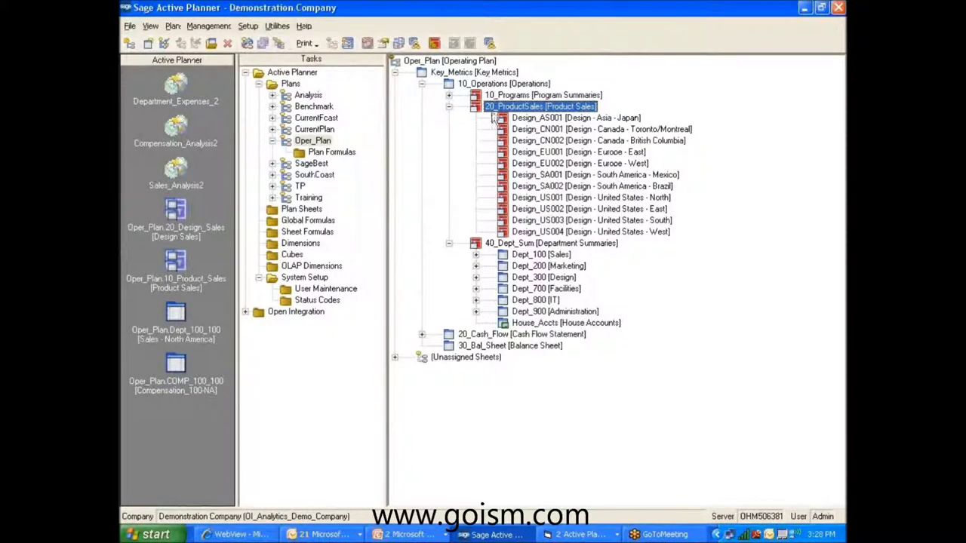